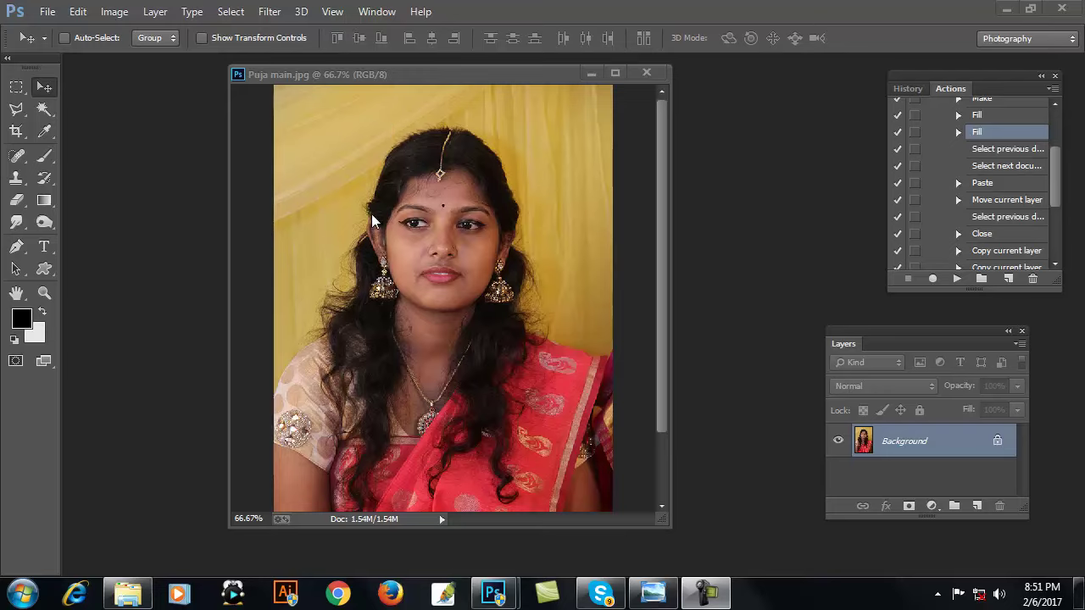
# Set the Crop tool to 40 mm × 50 mm at 100 px/in
pyautogui.click(16, 130)
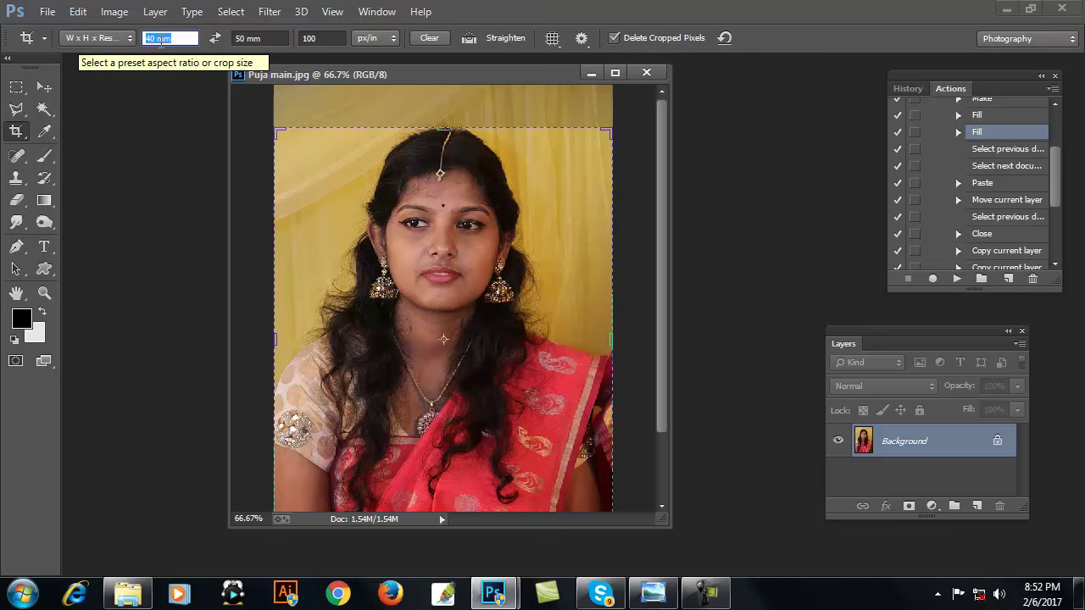
pyautogui.write('40mm')
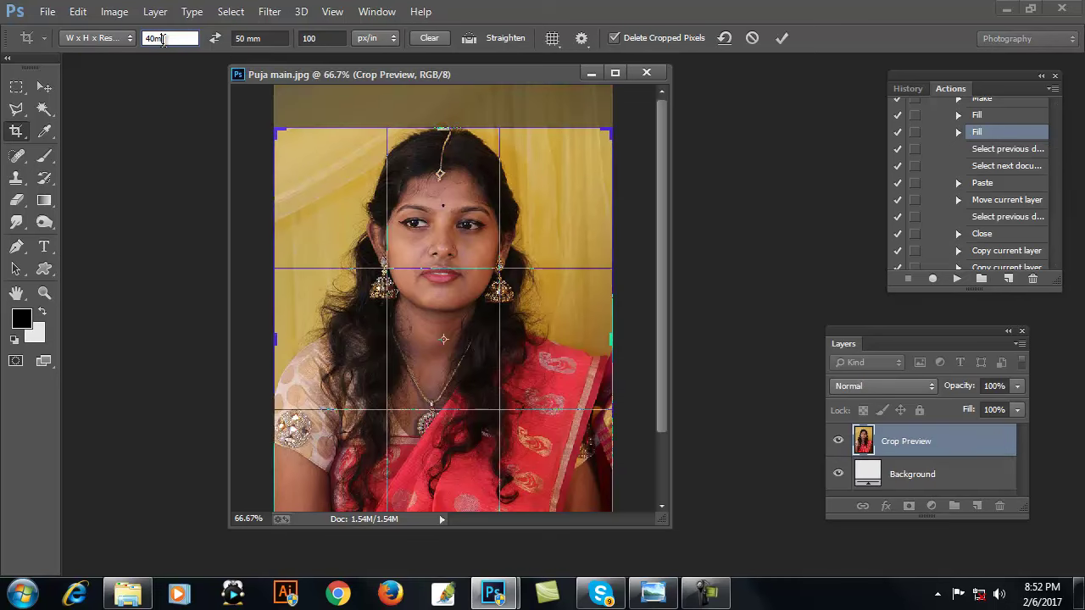
pyautogui.click(283, 37)
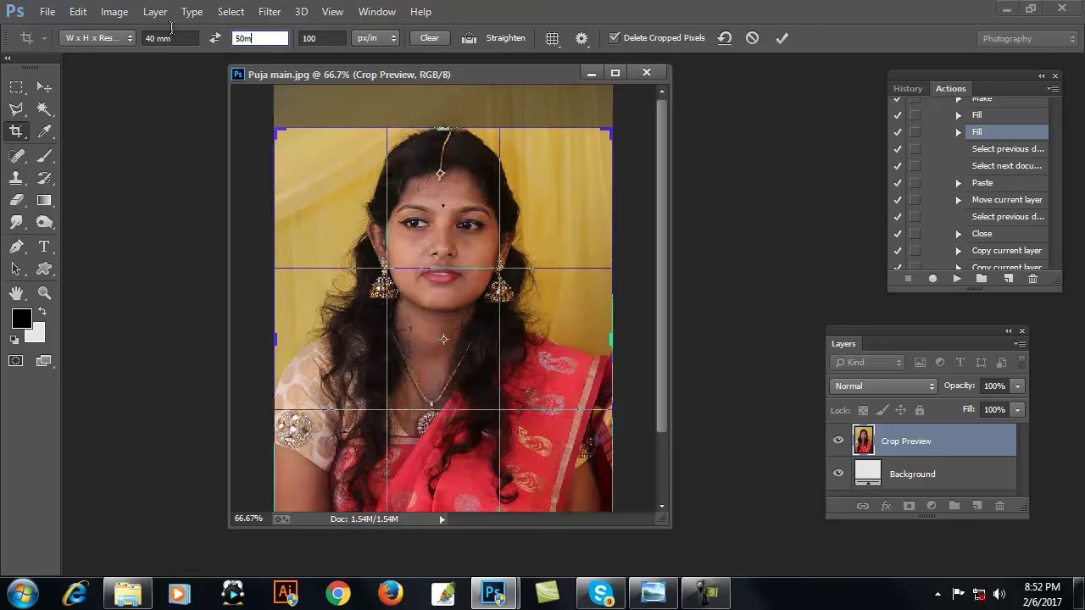
pyautogui.click(328, 38)
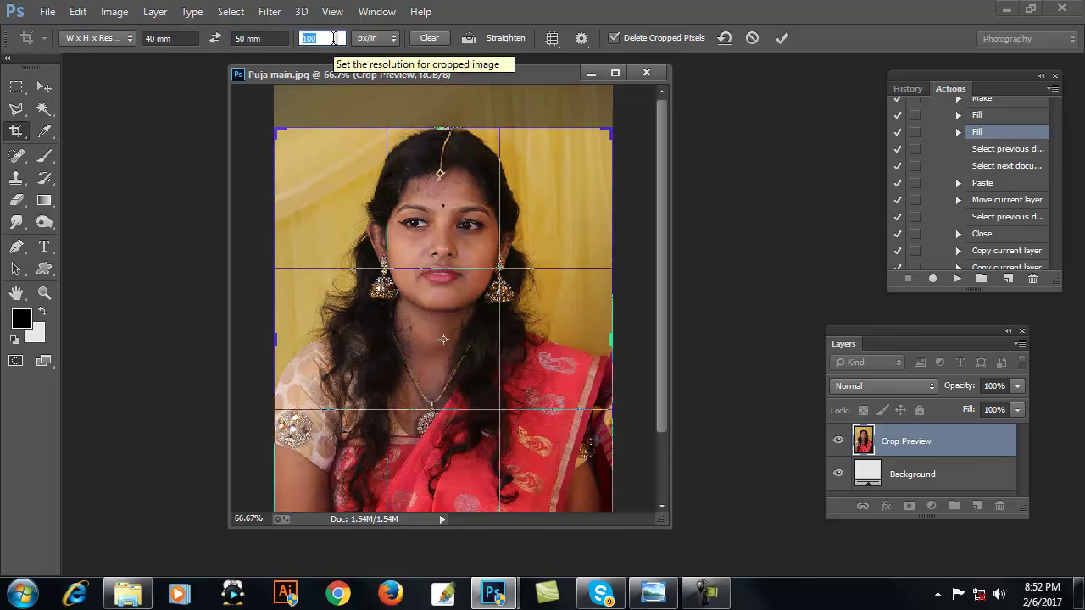
pyautogui.press('Return')
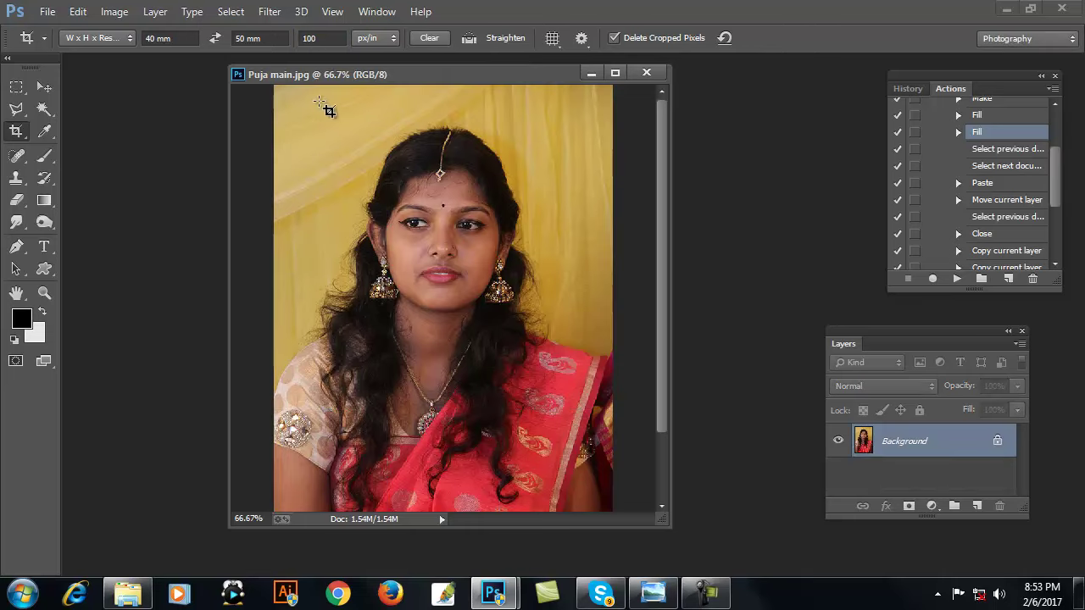
# Frame her head and shoulders in the crop box, apply it, and zoom in
pyautogui.moveTo(320, 102)
pyautogui.mouseDown()
pyautogui.moveTo(561, 362)
pyautogui.moveTo(568, 413)
pyautogui.mouseUp()
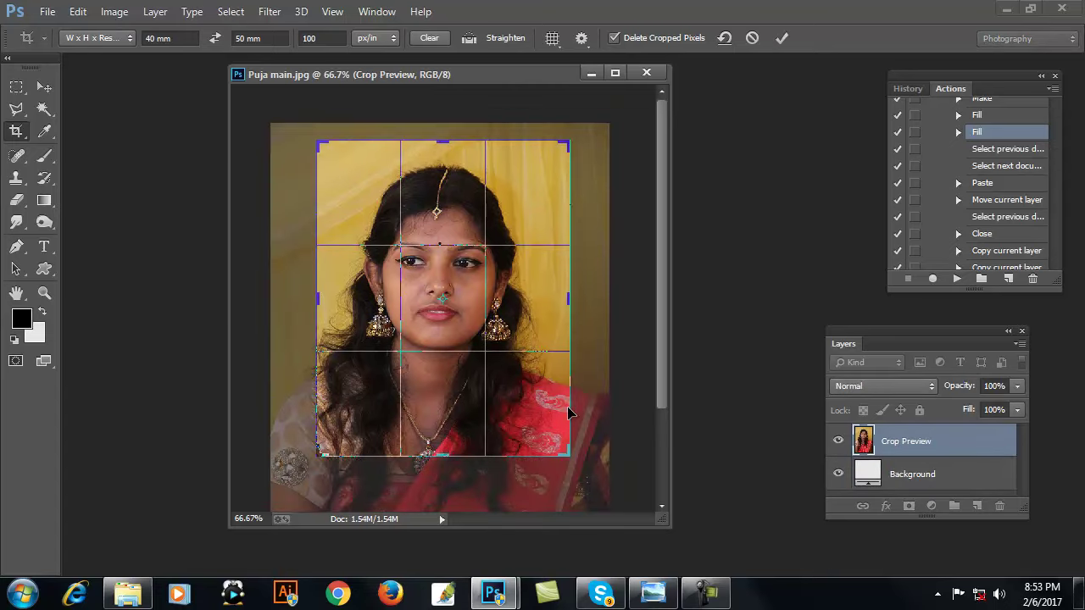
pyautogui.press('Return')
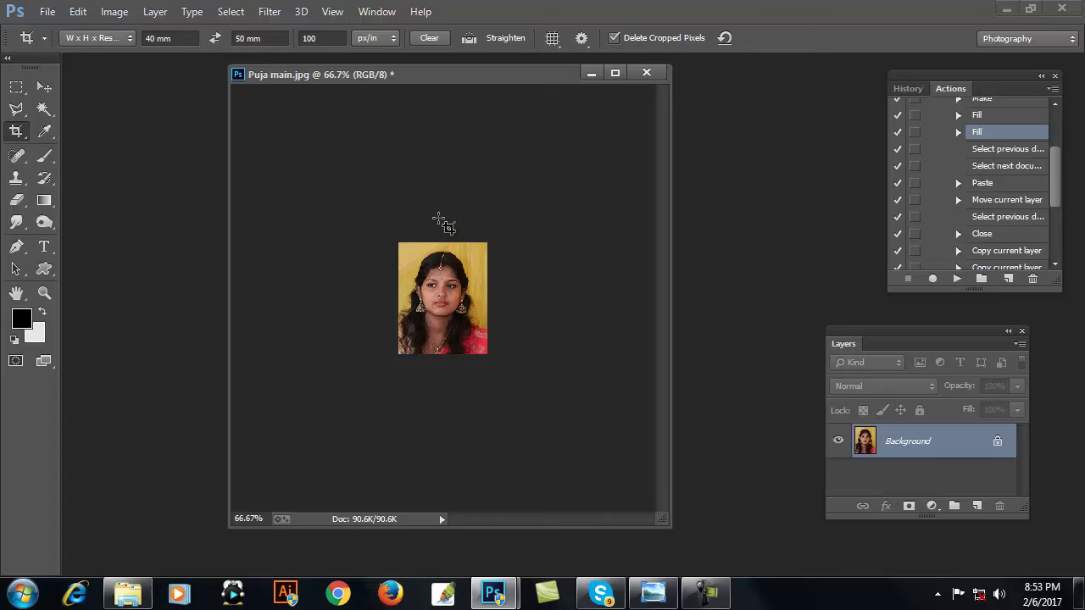
pyautogui.hotkey('ctrl', '+')
pyautogui.hotkey('ctrl', '+')
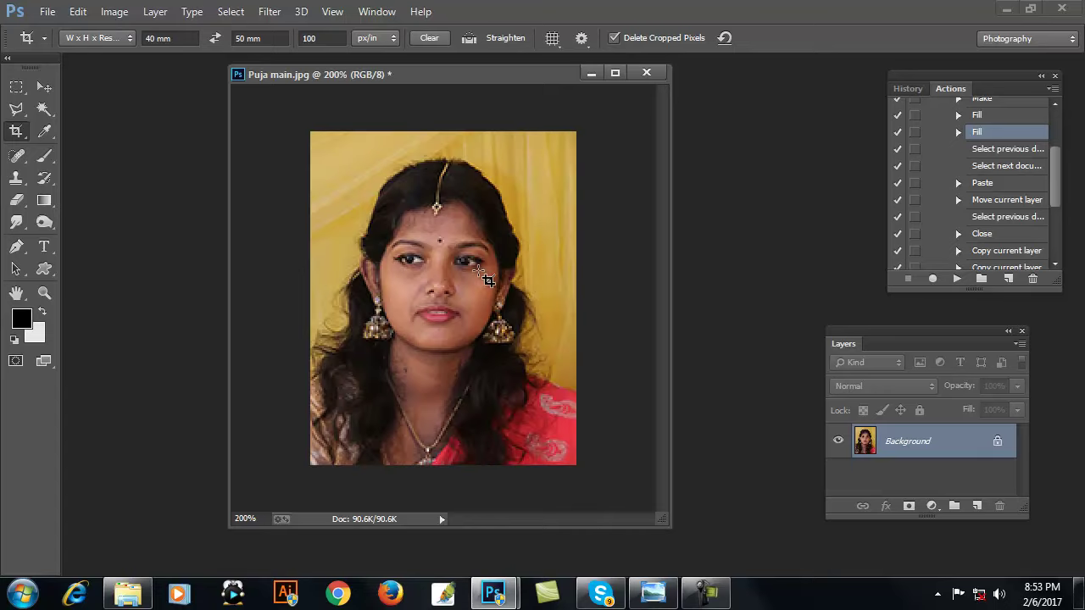
# With the Pen tool, anchor a path along the photo's right, bottom and left edges
pyautogui.press('p')
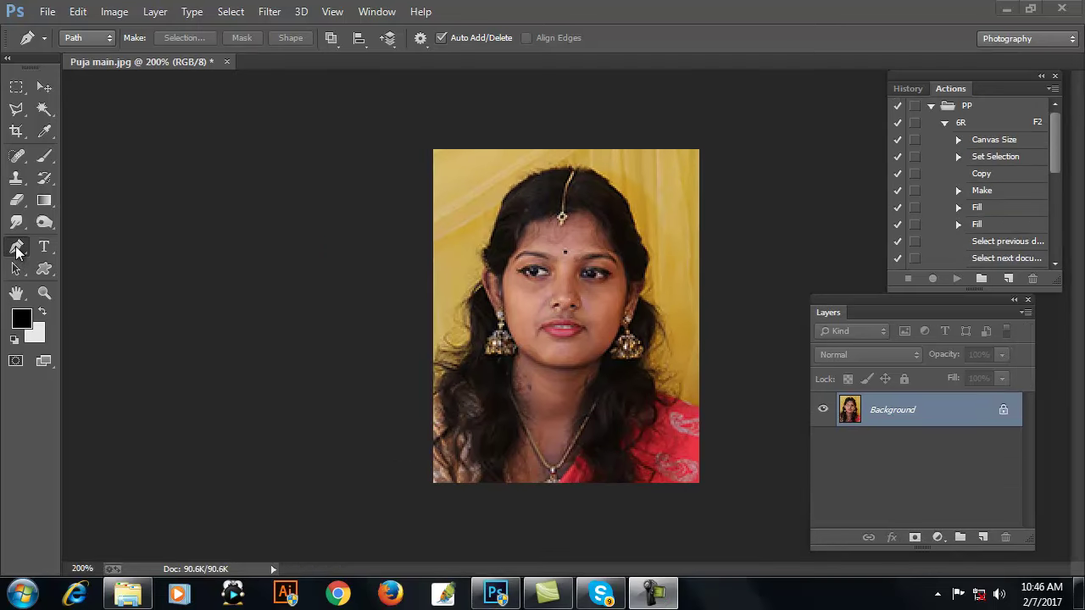
pyautogui.click(19, 252)
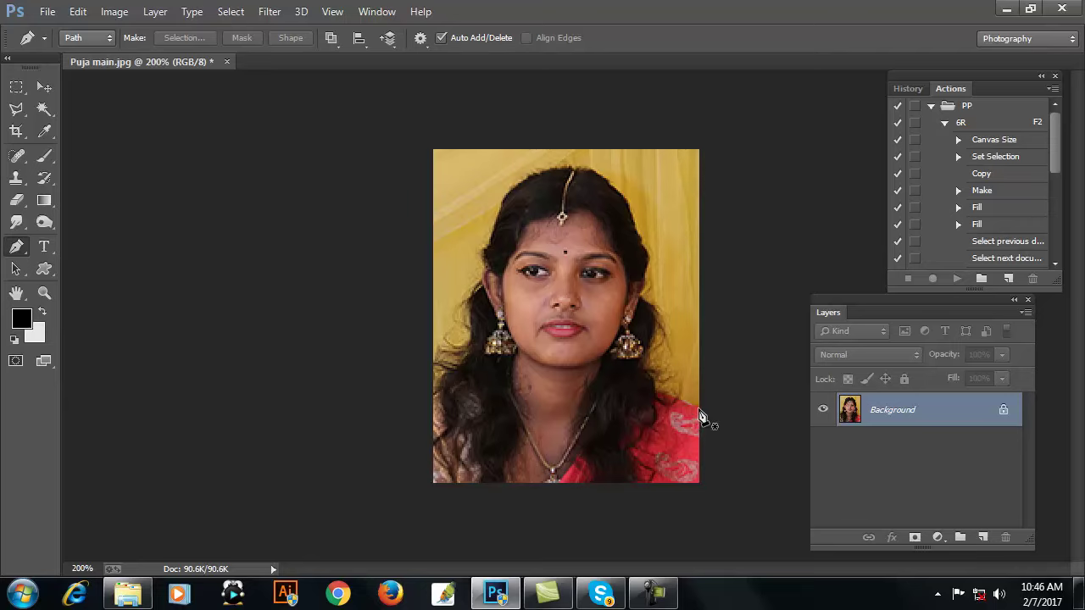
pyautogui.click(699, 410)
pyautogui.click(699, 484)
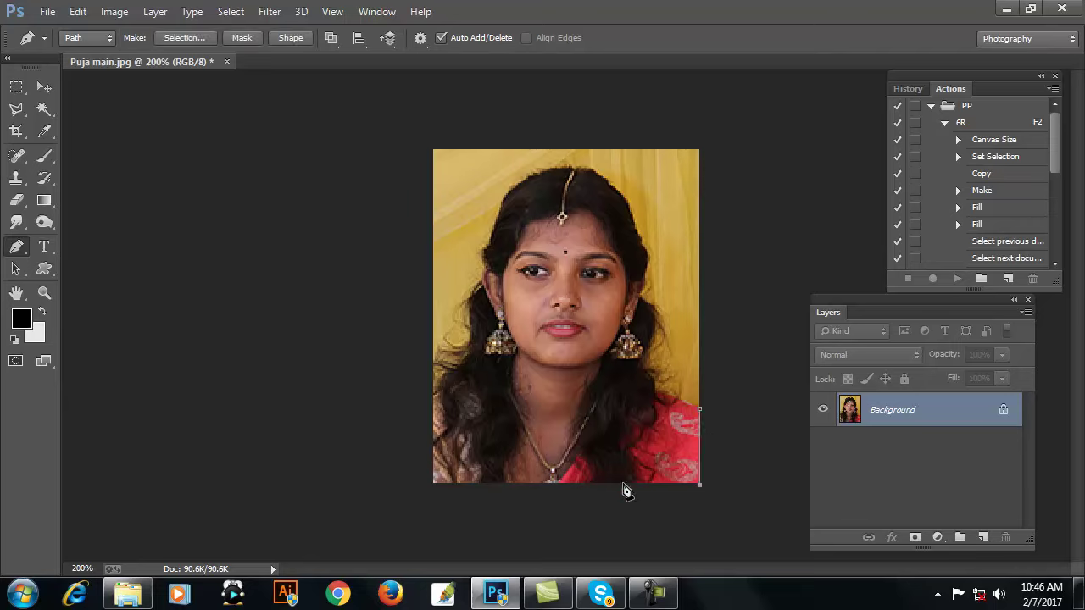
pyautogui.click(433, 484)
pyautogui.click(433, 380)
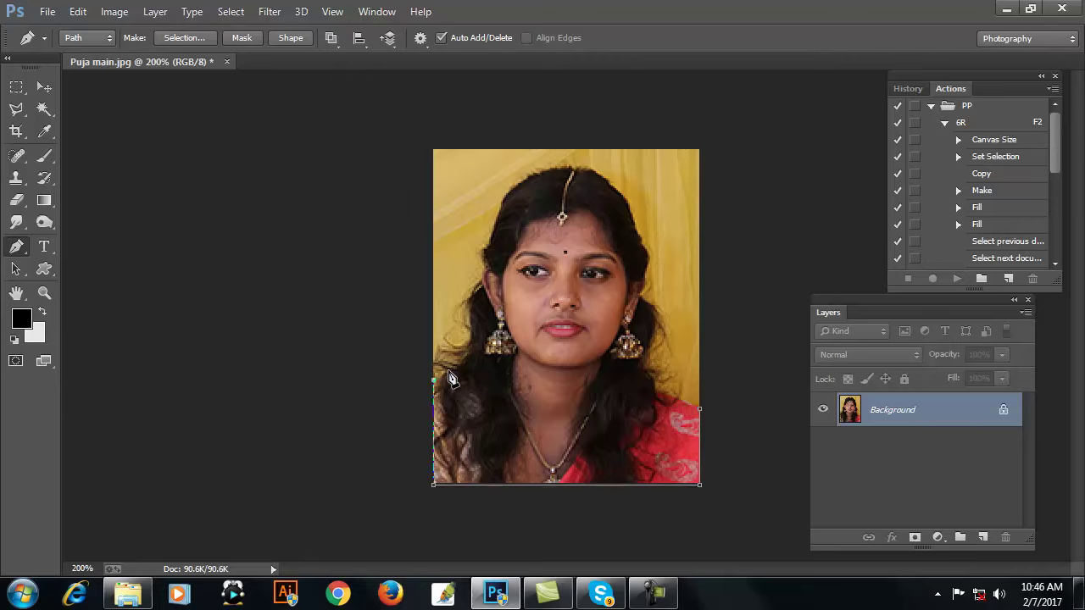
# Trace the path up her left hair edge to the top of her head
pyautogui.click(449, 368)
pyautogui.click(462, 360)
pyautogui.click(467, 352)
pyautogui.click(472, 339)
pyautogui.click(472, 320)
pyautogui.click(472, 302)
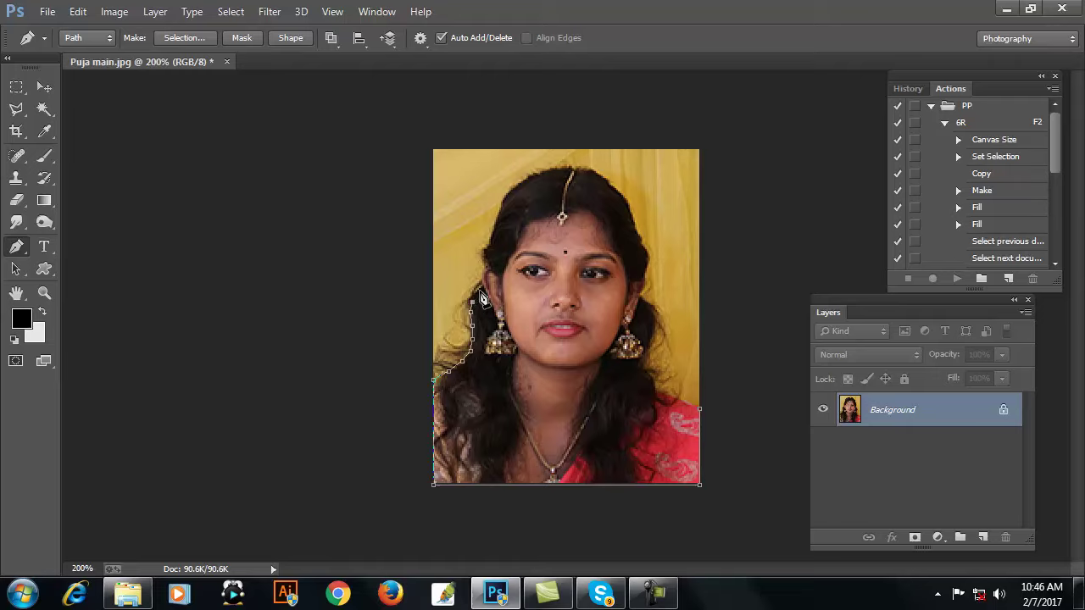
pyautogui.click(479, 287)
pyautogui.click(486, 264)
pyautogui.click(495, 242)
pyautogui.click(501, 212)
pyautogui.click(521, 185)
# Curve the path over her head and down her right hair, close it, and bring up its options
pyautogui.moveTo(620, 196); pyautogui.dragTo(655, 254)
pyautogui.click(642, 230)
pyautogui.click(646, 255)
pyautogui.click(641, 284)
pyautogui.click(654, 346)
pyautogui.click(676, 398)
pyautogui.click(699, 408)
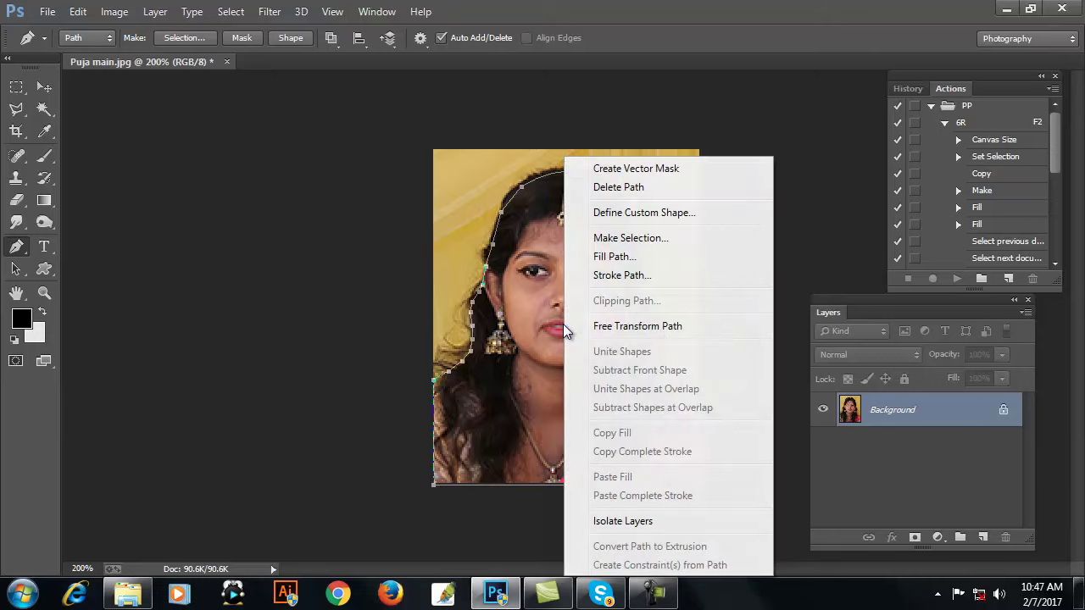
pyautogui.rightClick(562, 324)
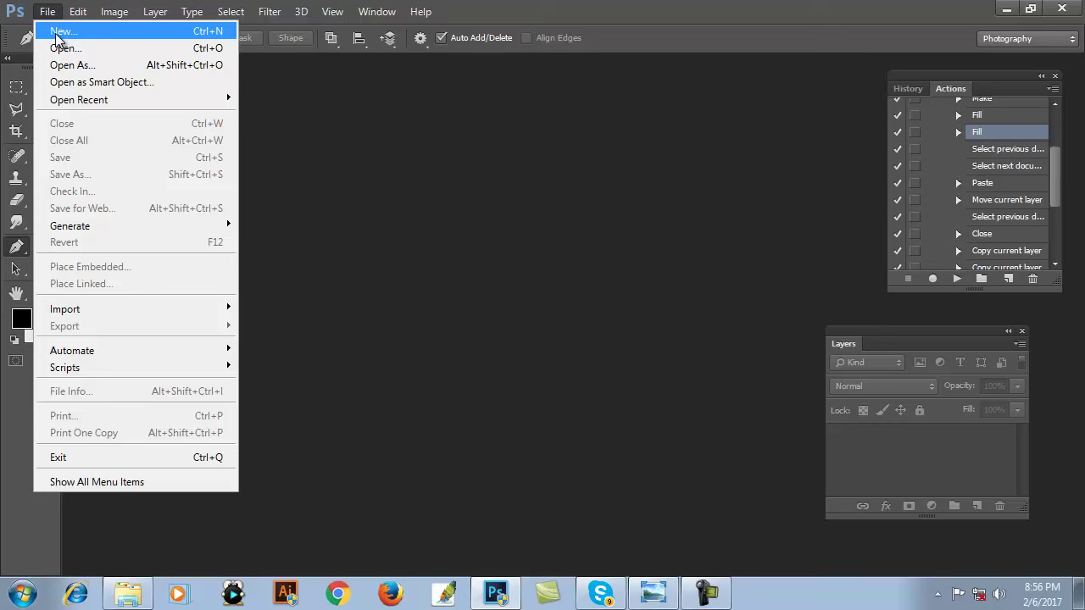
# Create a new white document 40 × 50 millimetres
pyautogui.click(57, 32)
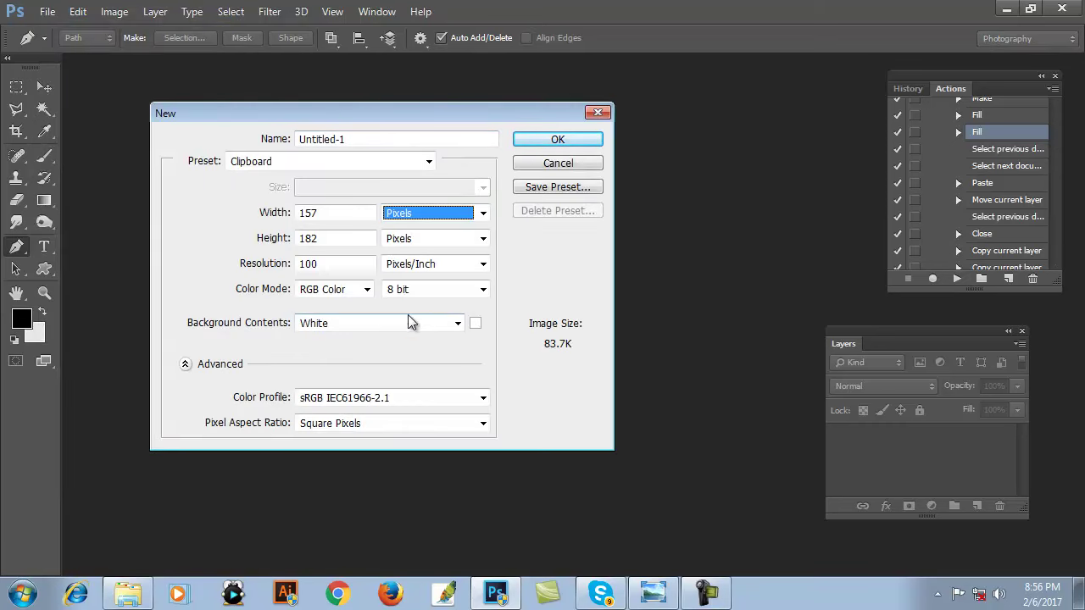
pyautogui.click(483, 212)
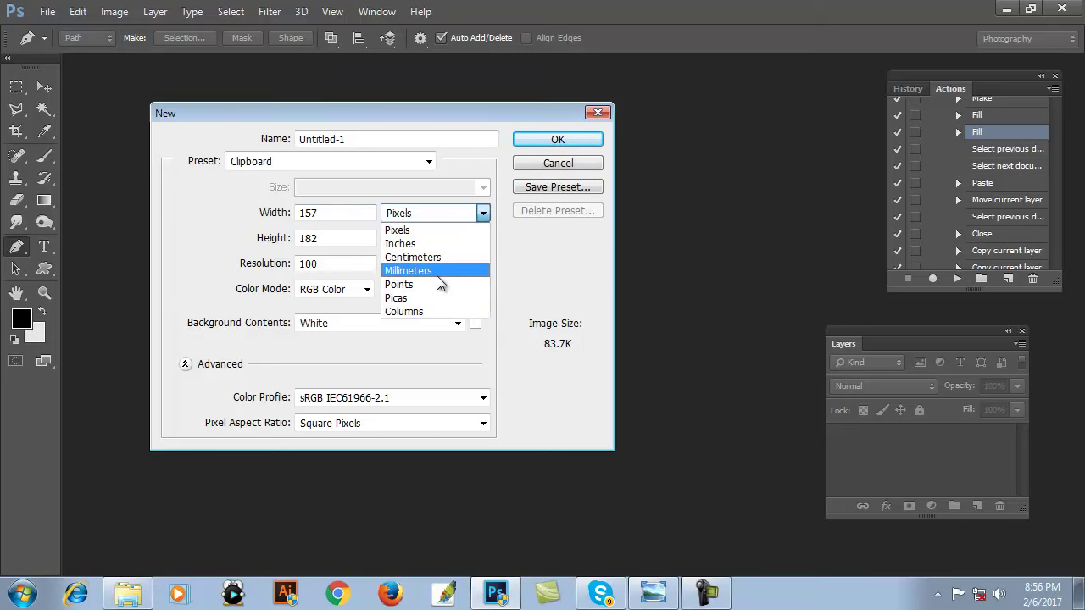
pyautogui.click(424, 269)
pyautogui.moveTo(310, 213); pyautogui.dragTo(255, 212)
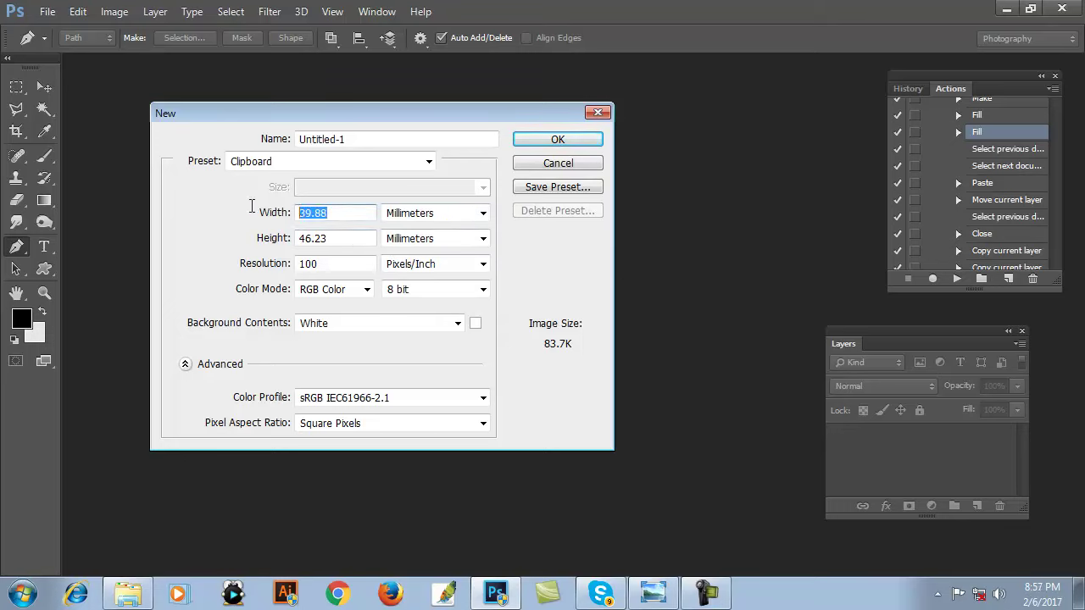
pyautogui.write('40')
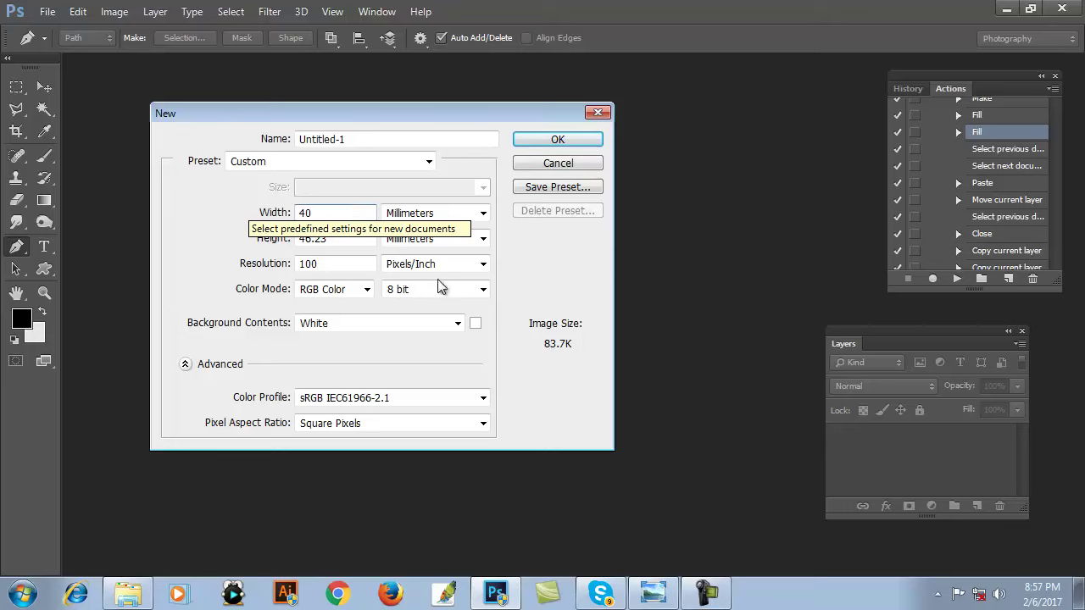
pyautogui.press('Tab')
pyautogui.write('5')
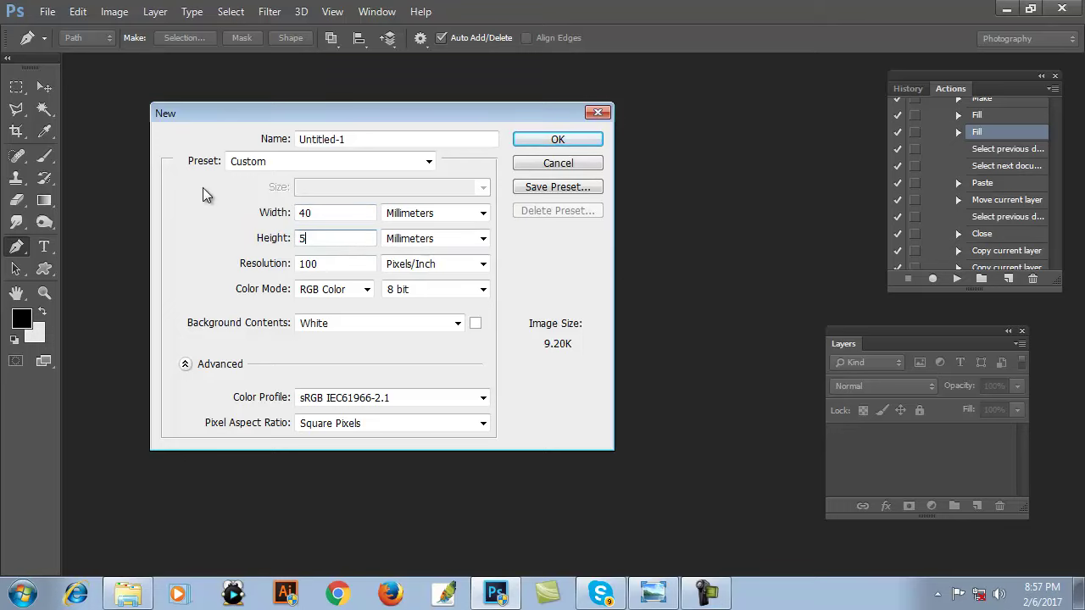
pyautogui.write('0')
pyautogui.click(558, 139)
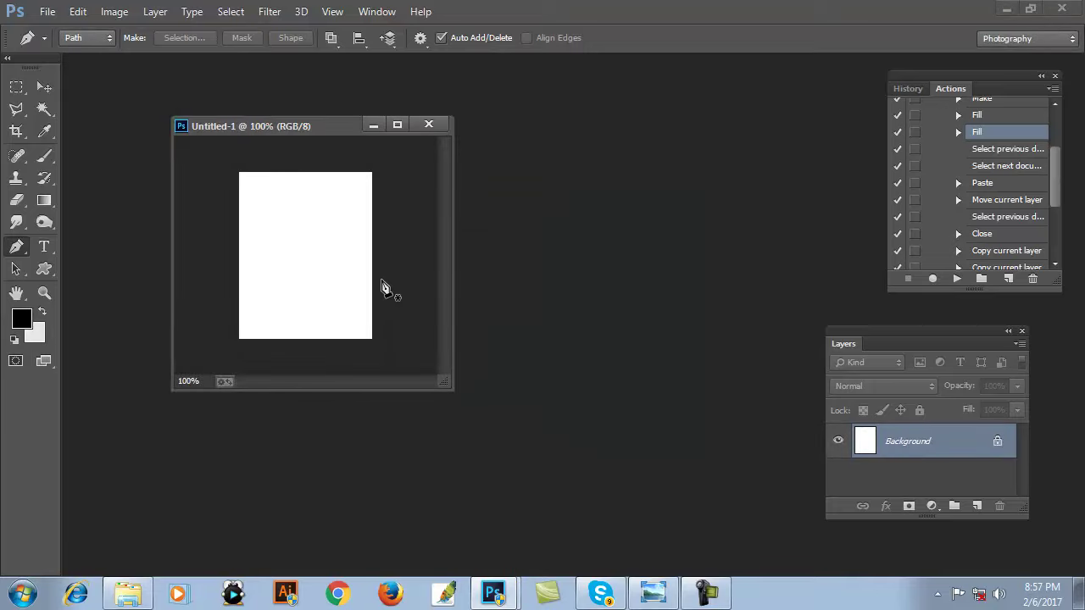
# Paste the cut-out portrait, centre it on the canvas, and merge it into the background
pyautogui.hotkey('ctrl', 'v')
pyautogui.click(44, 86)
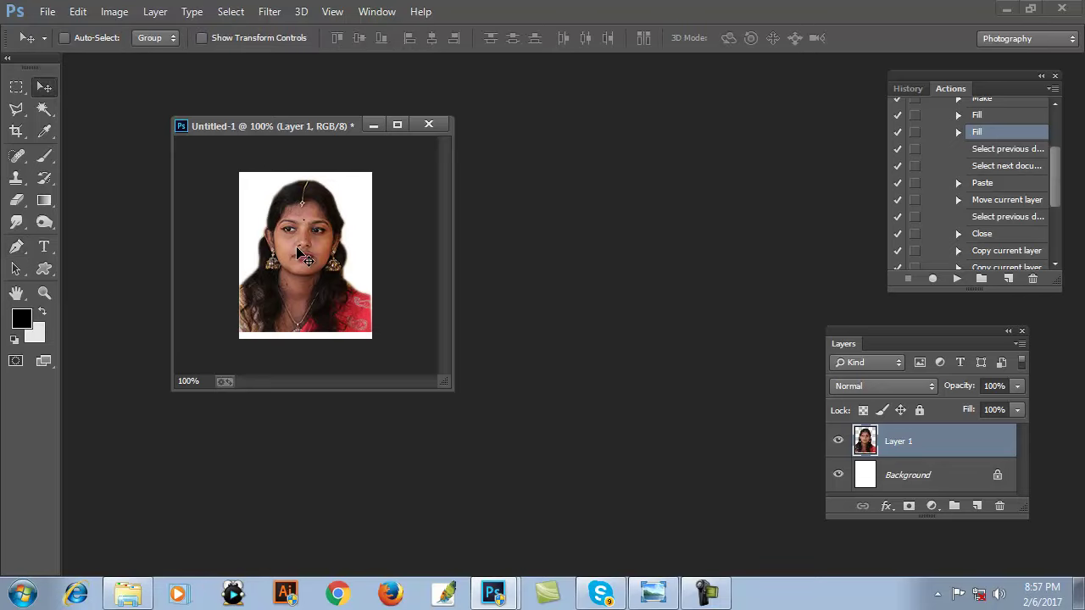
pyautogui.moveTo(299, 254); pyautogui.dragTo(299, 260)
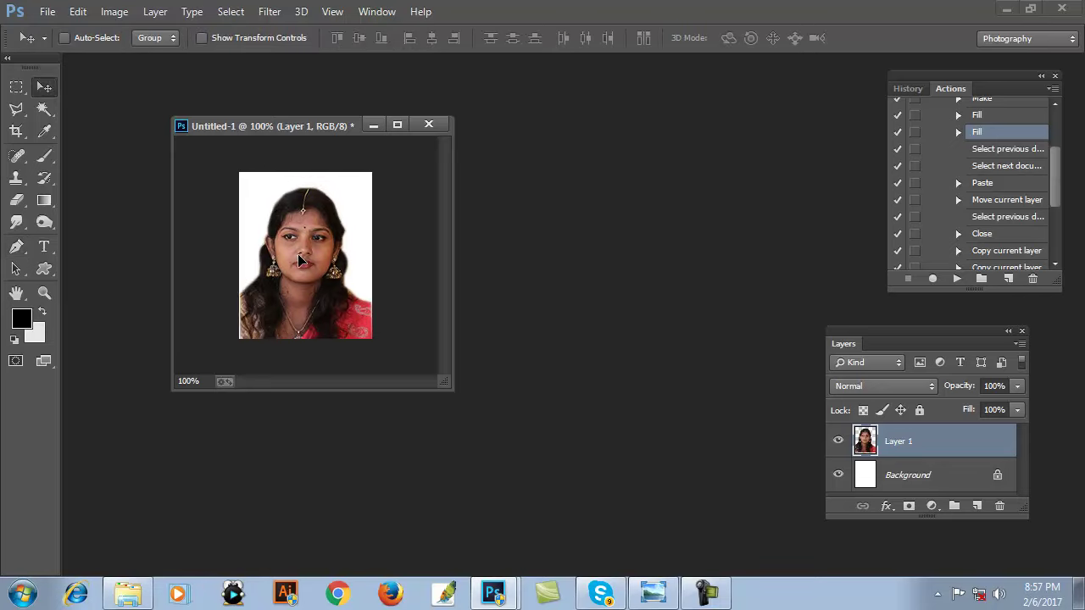
pyautogui.hotkey('ctrl', 'e')
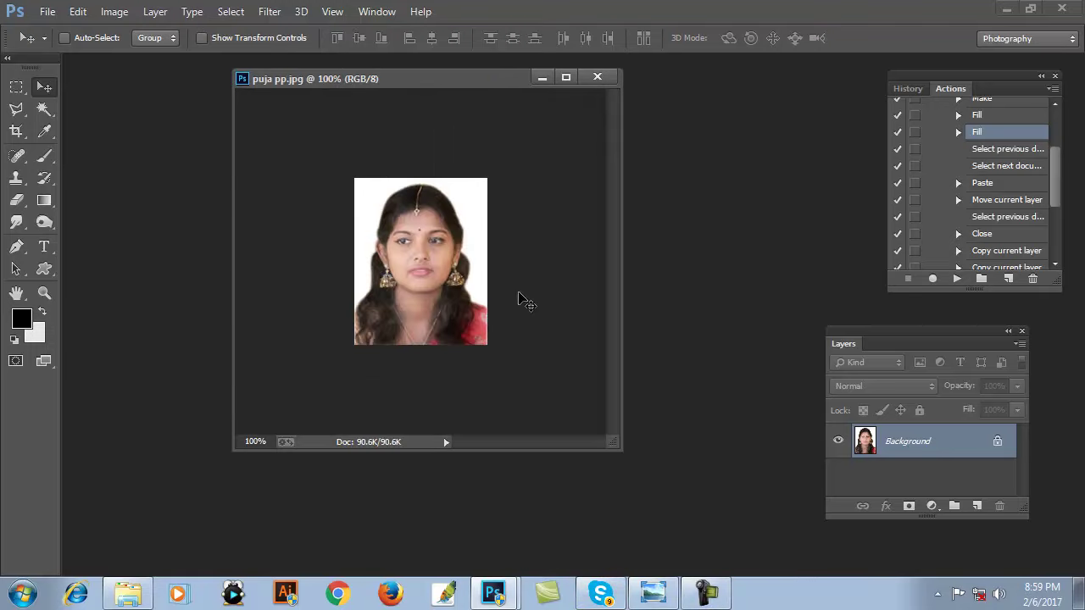
# In Canvas Size, enter width 44 and height 54 millimetres
pyautogui.click(113, 11)
pyautogui.click(139, 154)
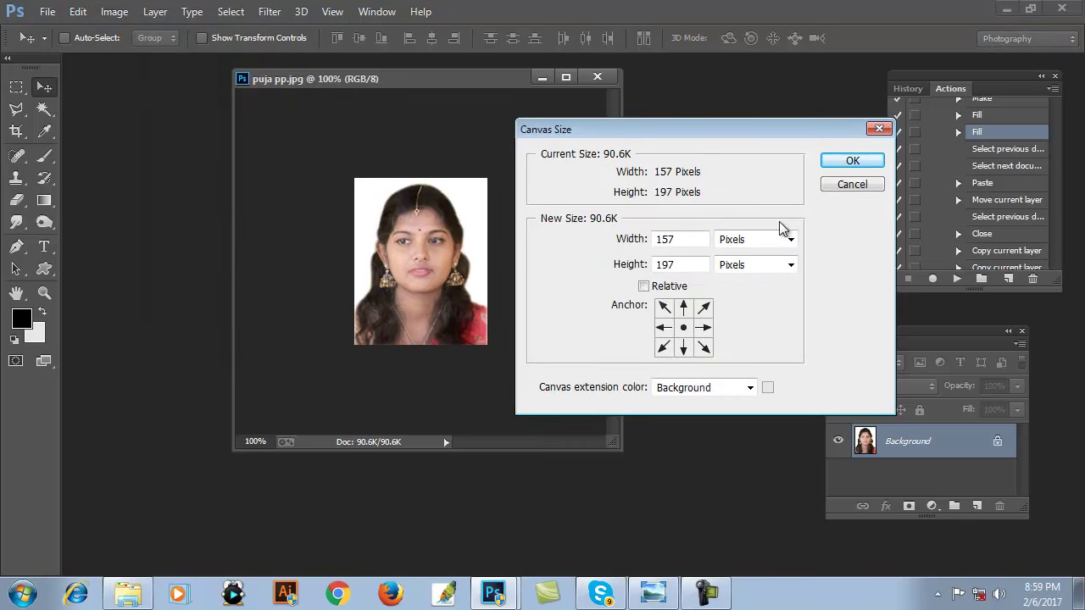
pyautogui.click(790, 240)
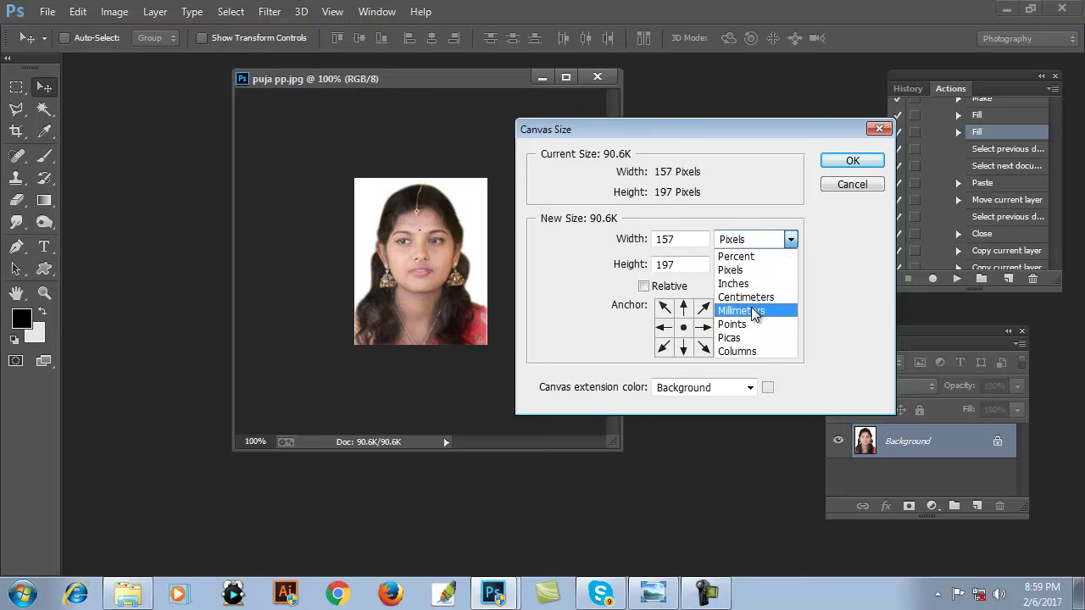
pyautogui.click(752, 311)
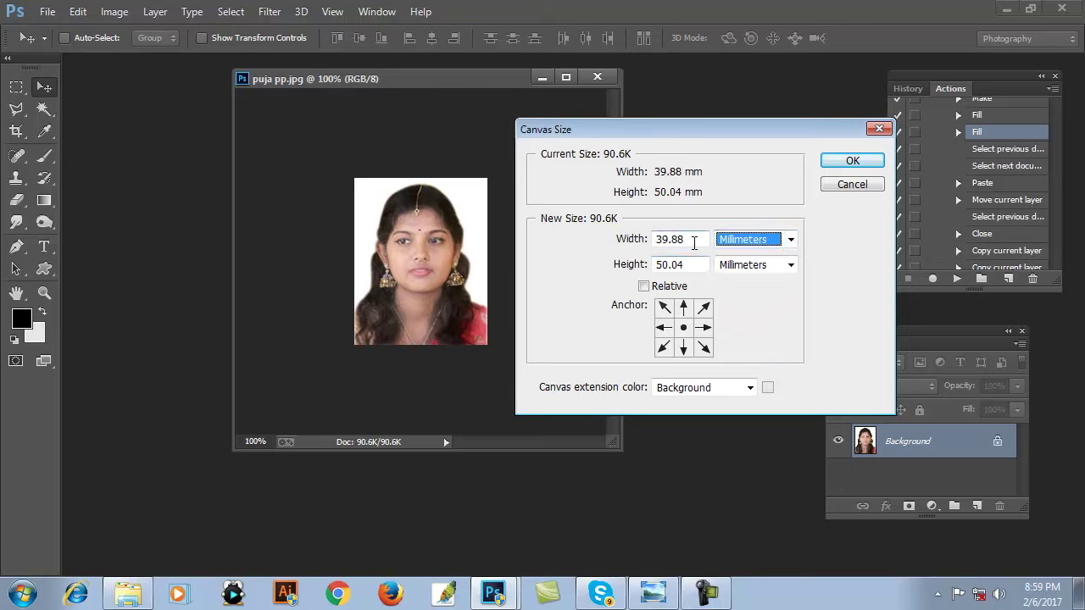
pyautogui.moveTo(695, 240); pyautogui.dragTo(571, 231)
pyautogui.write('4')
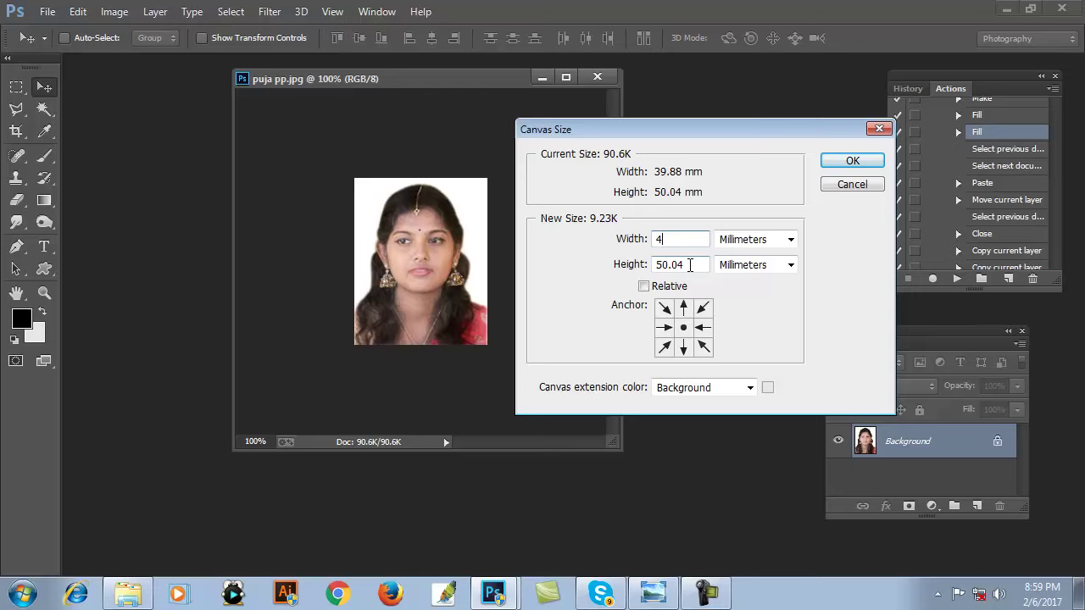
pyautogui.write('4')
pyautogui.press('Tab')
pyautogui.write('54')
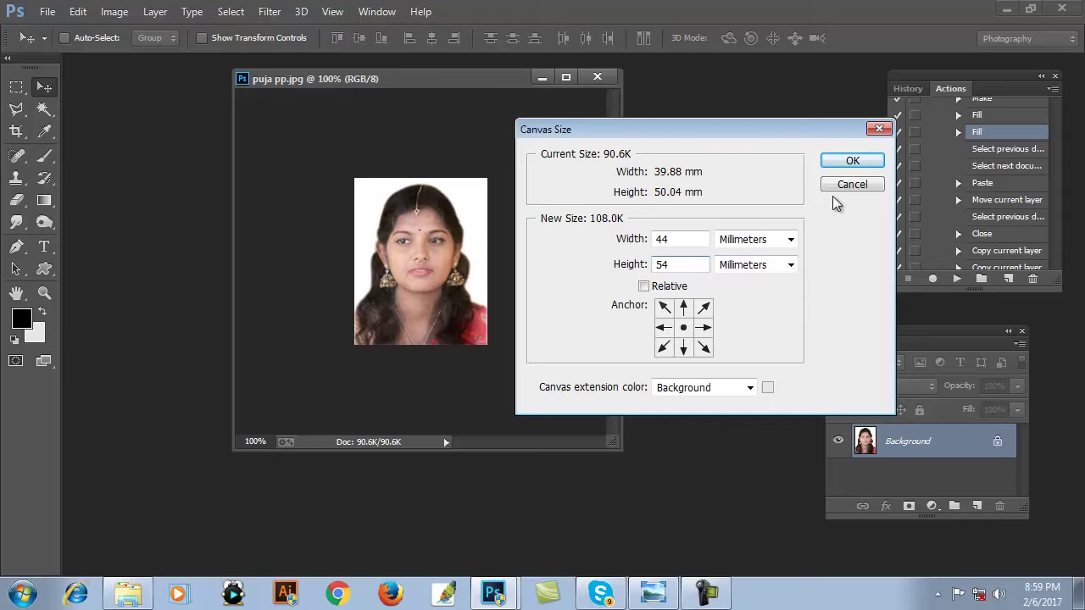
# Apply the 44 × 54 mm canvas, copy the whole photo, and close it without saving
pyautogui.click(853, 161)
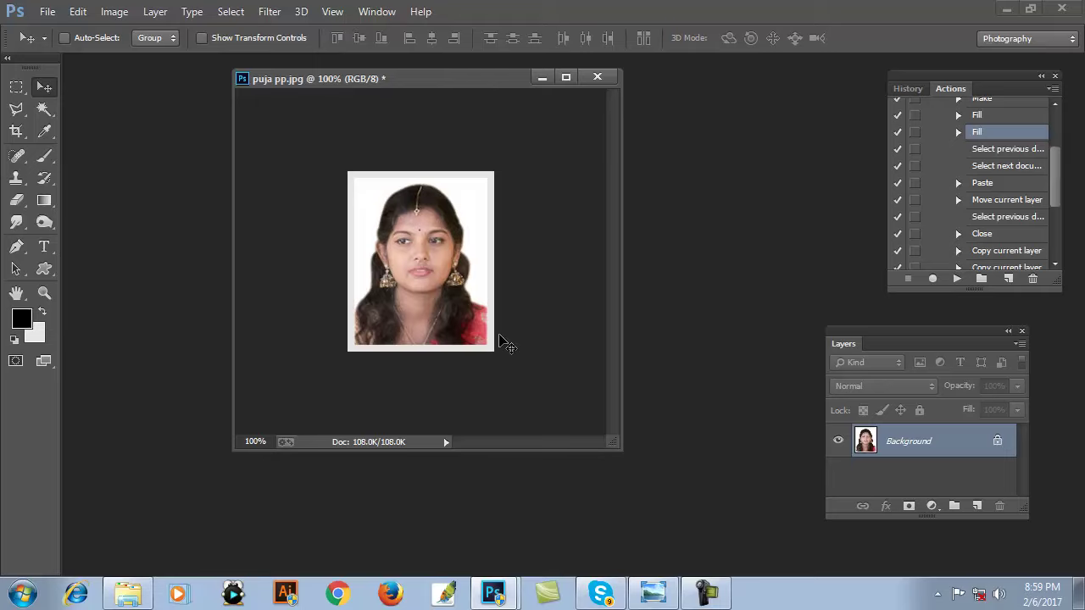
pyautogui.click(232, 13)
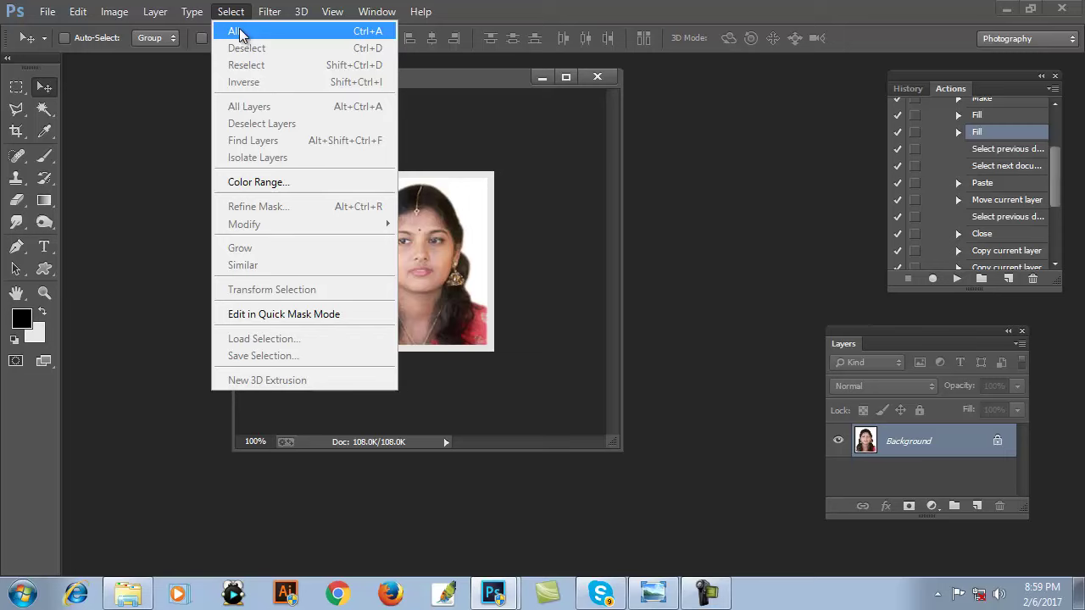
pyautogui.click(239, 32)
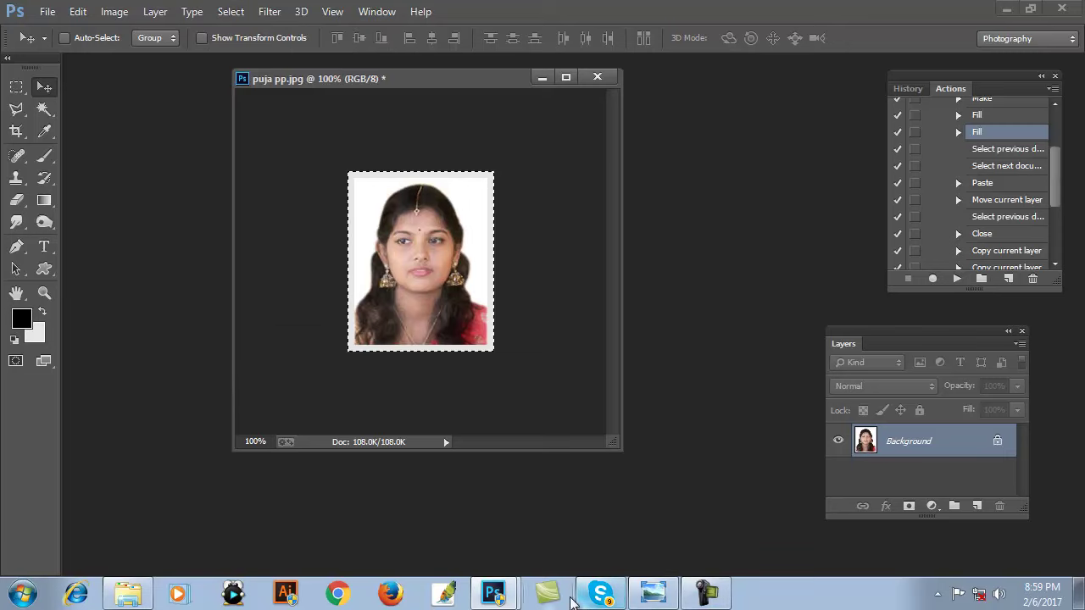
pyautogui.click(82, 13)
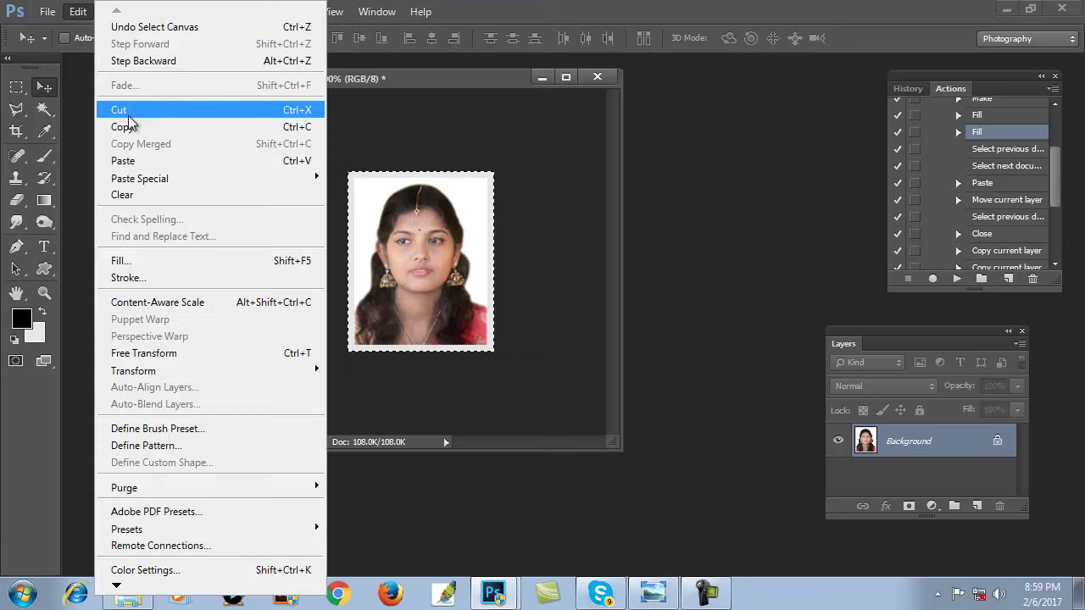
pyautogui.click(144, 125)
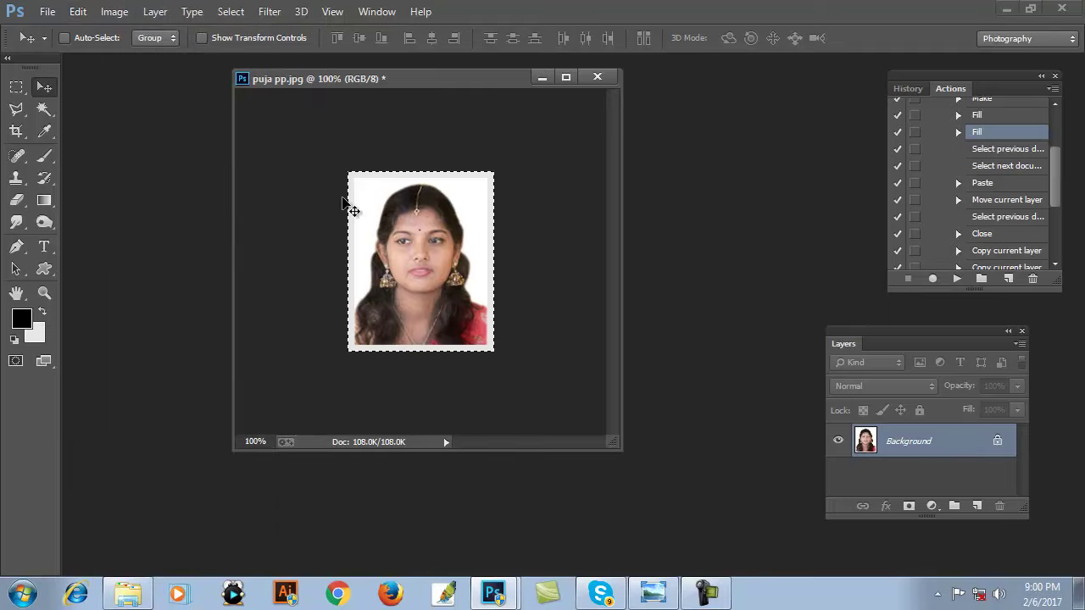
pyautogui.click(598, 78)
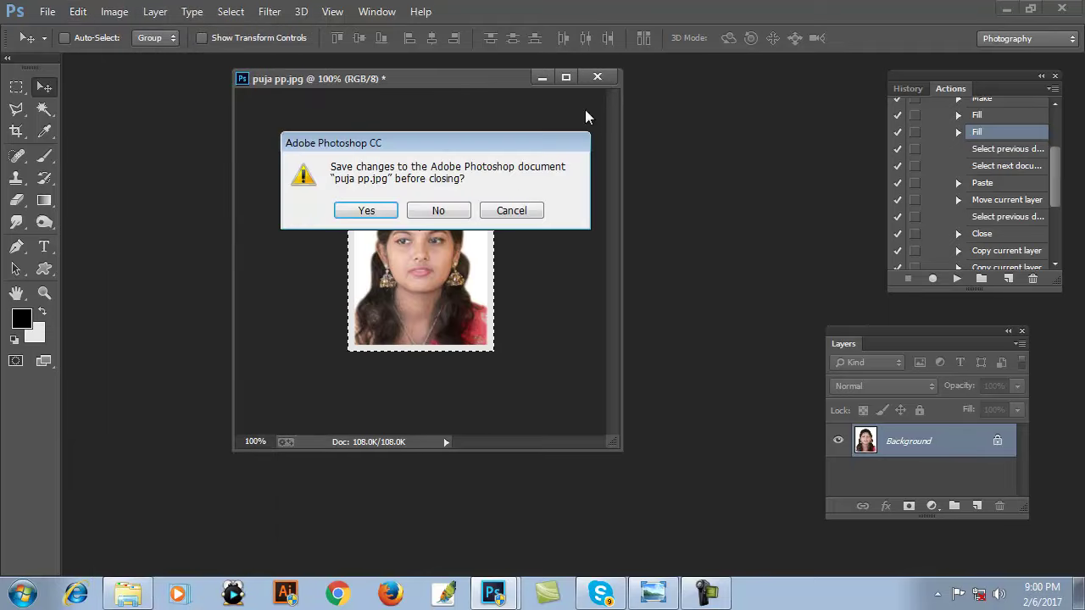
pyautogui.click(450, 216)
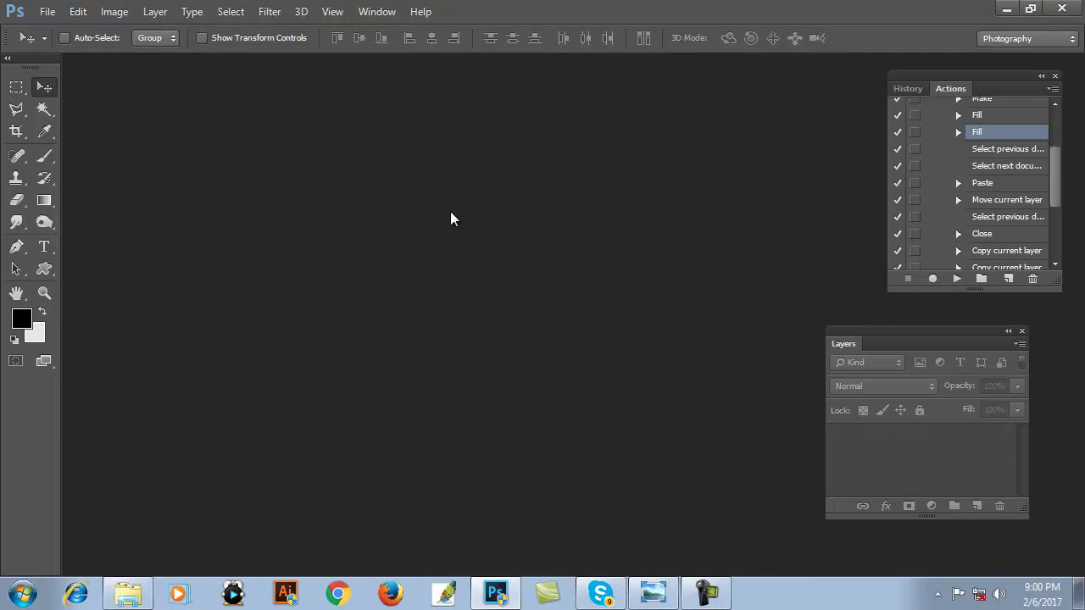
# Create a new document sized 8 × 10 inches with units set to inches
pyautogui.click(47, 12)
pyautogui.click(70, 34)
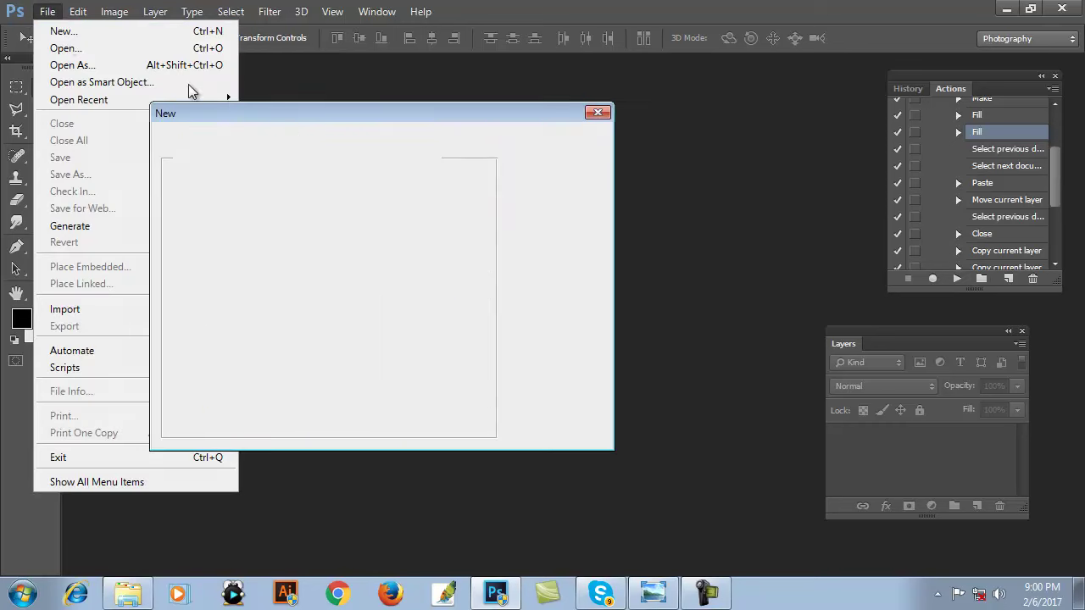
pyautogui.moveTo(410, 112); pyautogui.dragTo(442, 110)
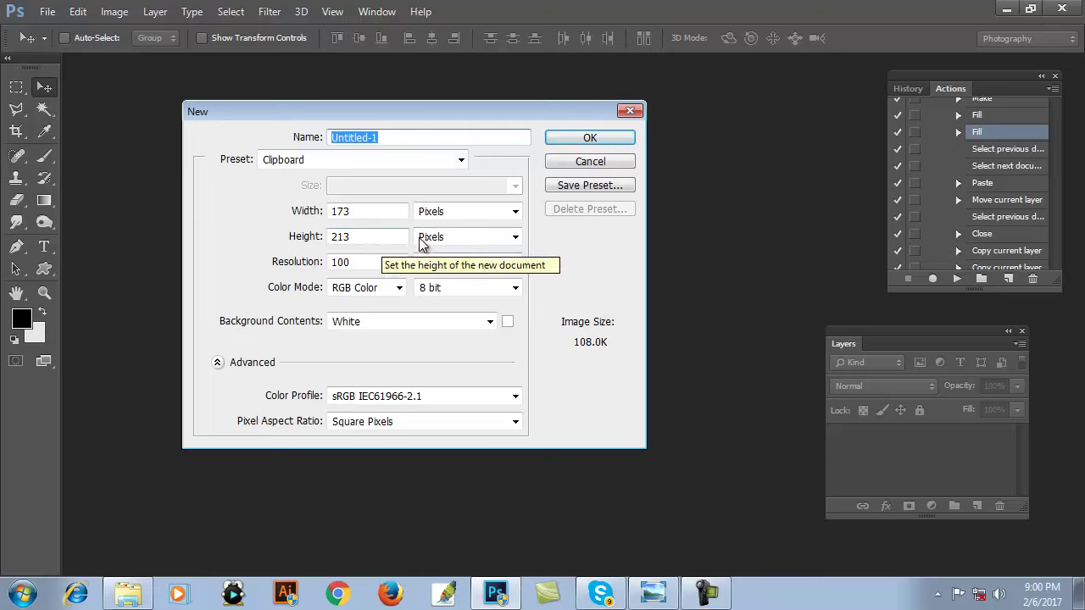
pyautogui.click(515, 212)
pyautogui.click(473, 241)
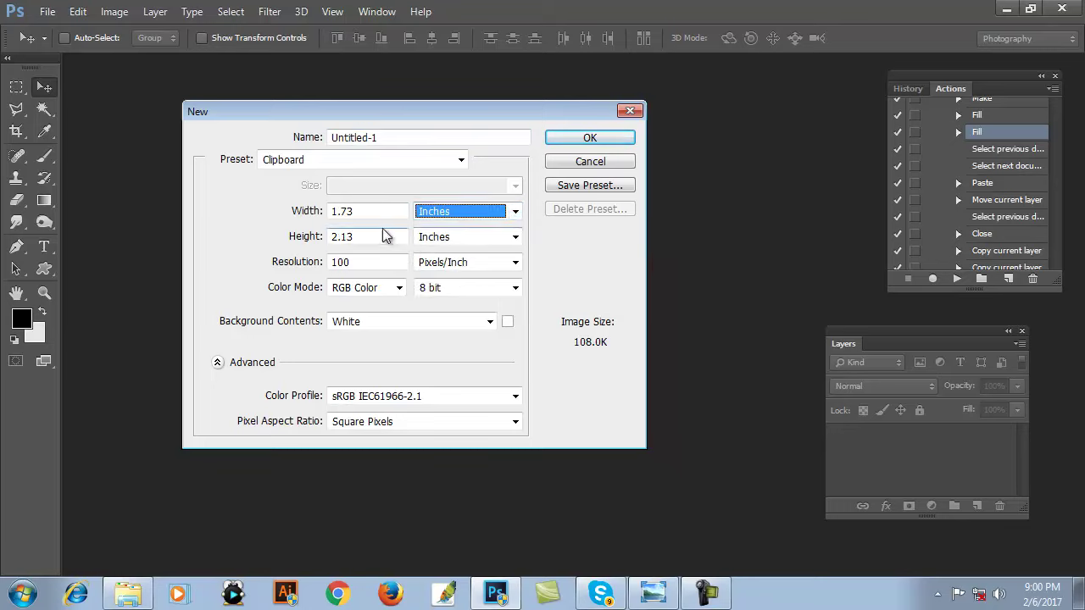
pyautogui.moveTo(360, 211); pyautogui.dragTo(279, 211)
pyautogui.write('8')
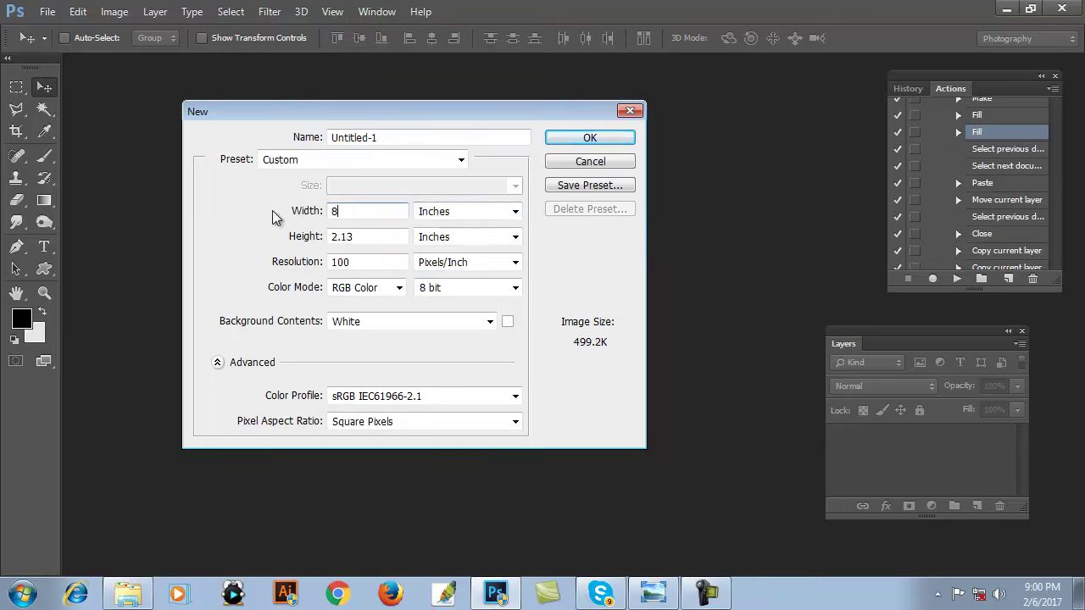
pyautogui.press('Tab')
pyautogui.write('1')
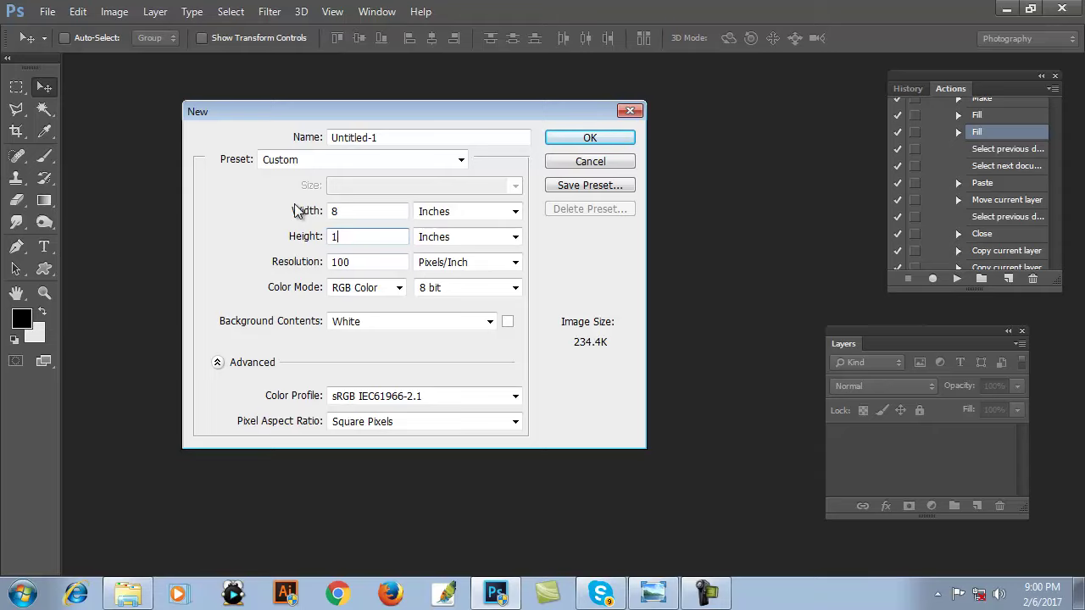
pyautogui.write('0')
pyautogui.click(598, 141)
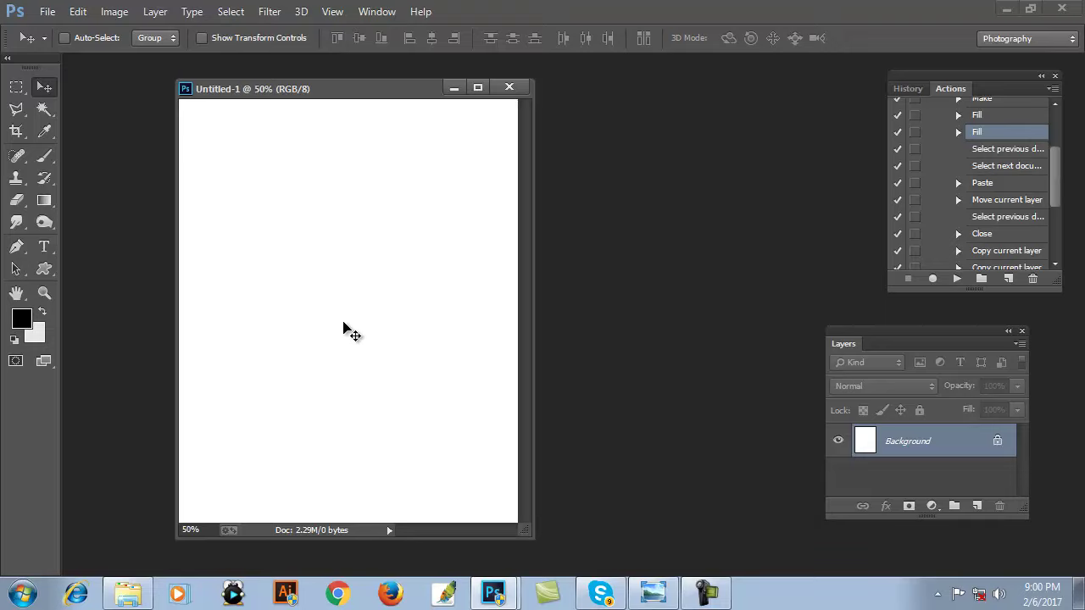
# Confirm black as the foreground colour and open the Window menu
pyautogui.click(20, 320)
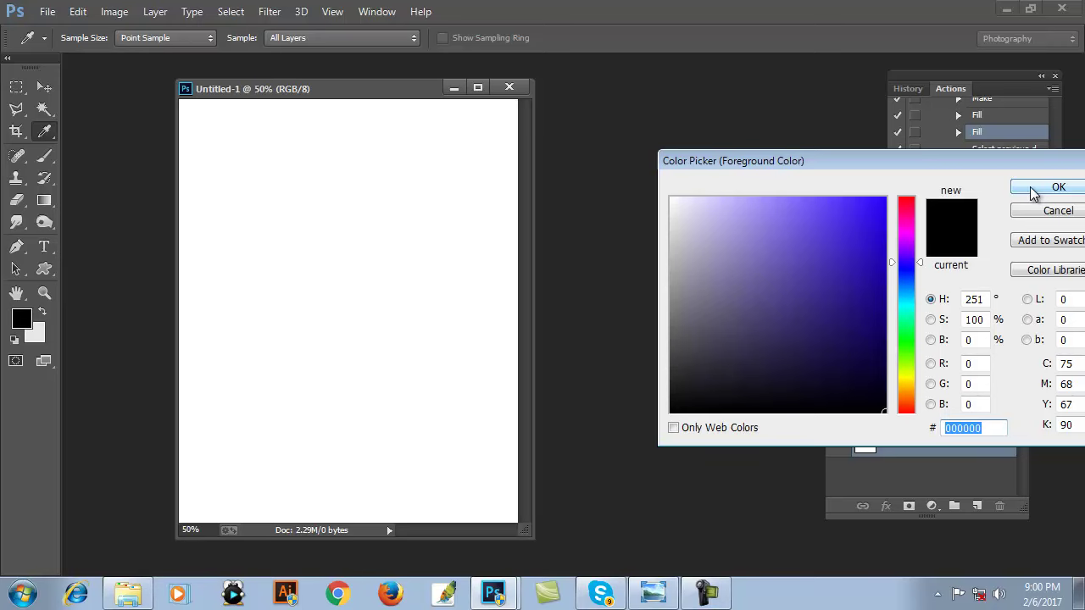
pyautogui.click(1030, 186)
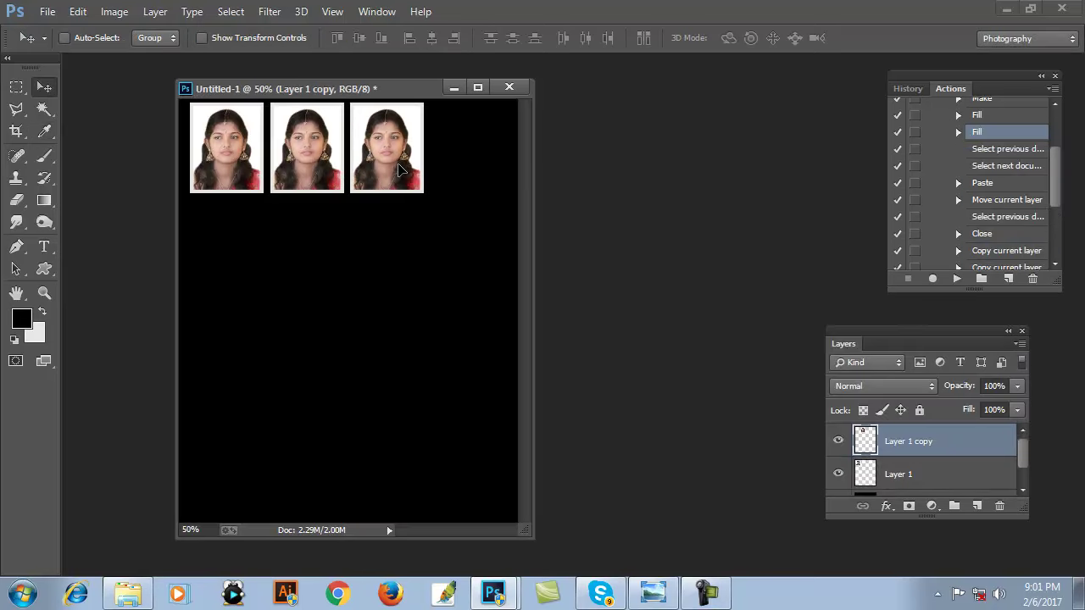
pyautogui.click(378, 11)
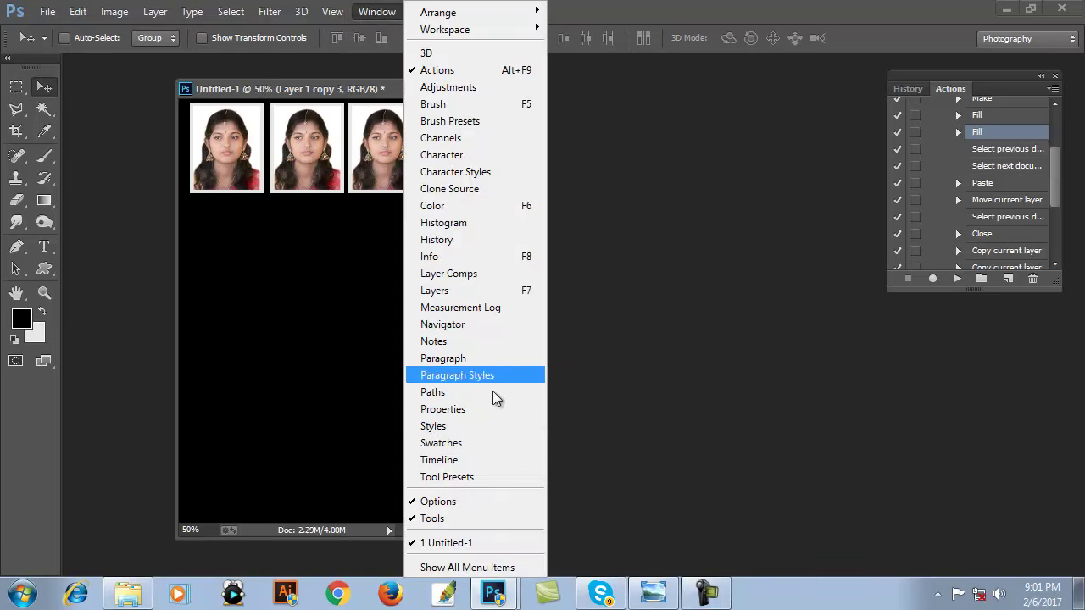
# Merge Down the four portrait layers into one row, then duplicate the row down the page
pyautogui.click(434, 290)
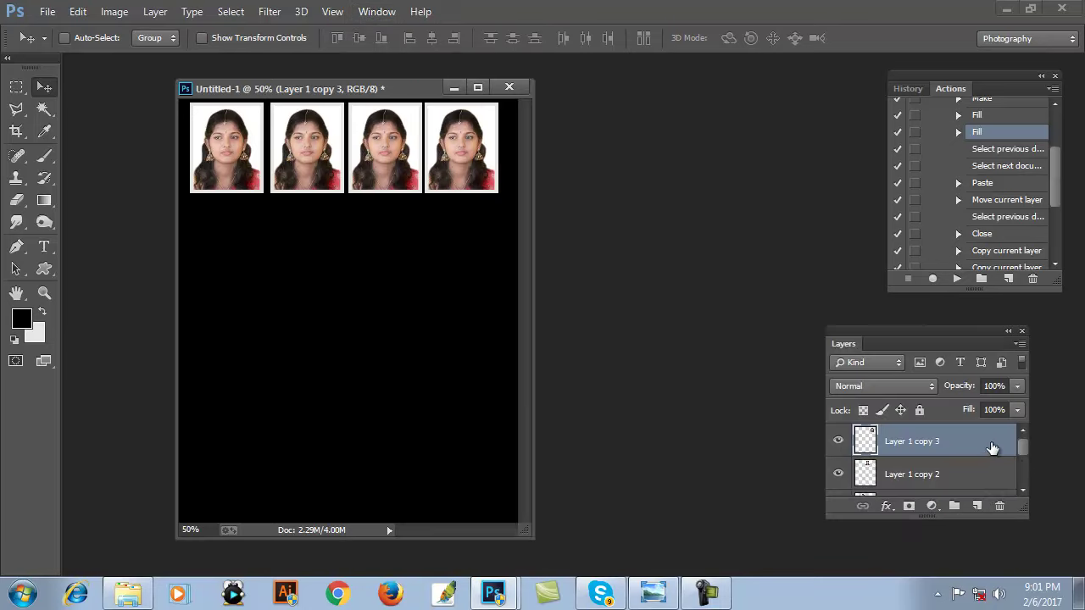
pyautogui.moveTo(962, 339); pyautogui.dragTo(1022, 312)
pyautogui.click(1025, 313)
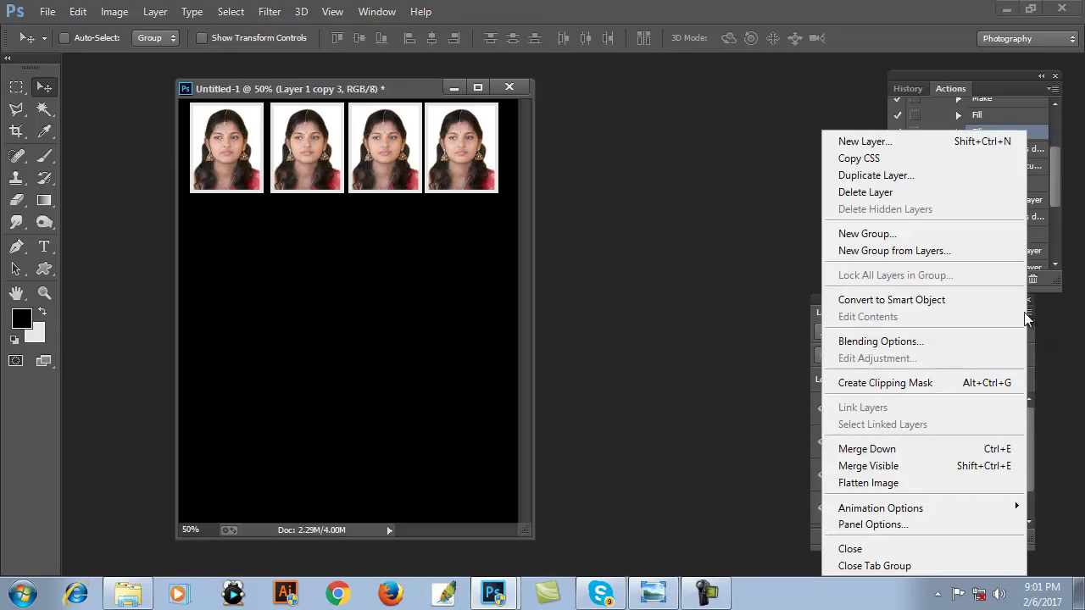
pyautogui.click(918, 455)
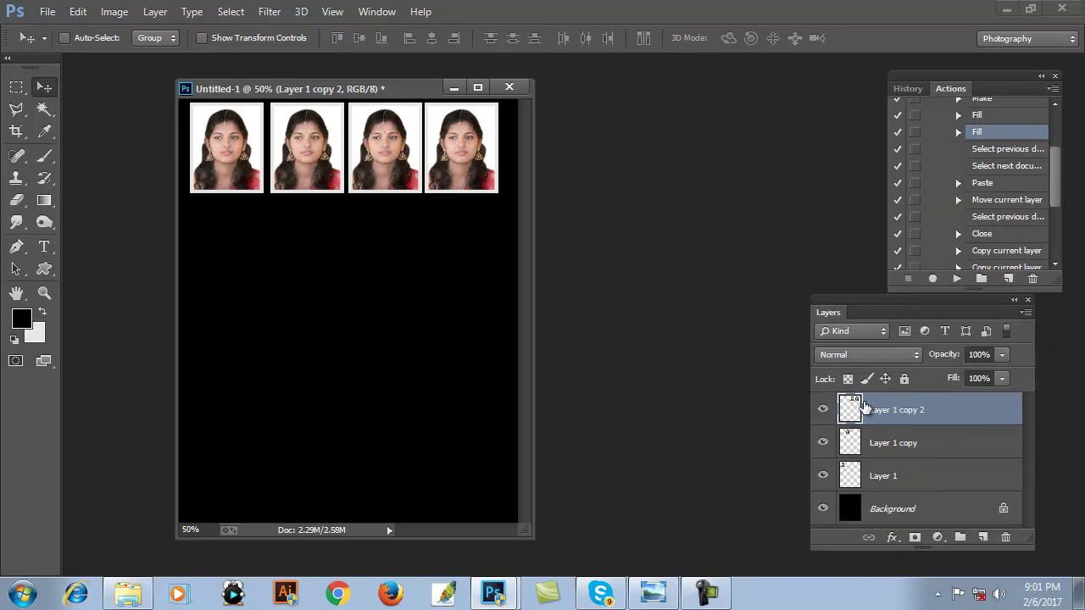
pyautogui.click(1025, 311)
pyautogui.click(915, 451)
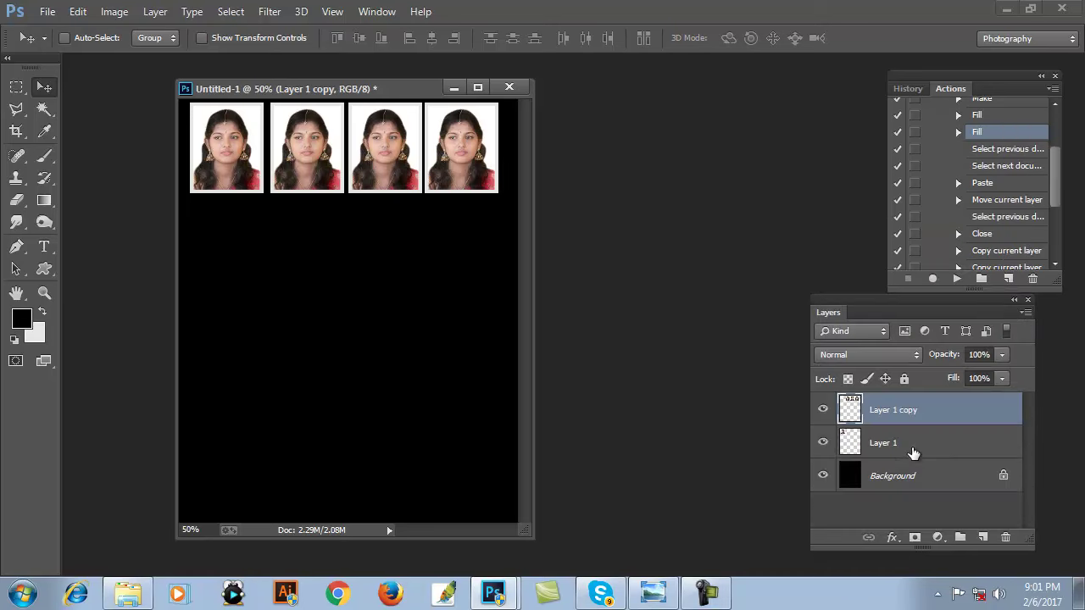
pyautogui.click(1026, 312)
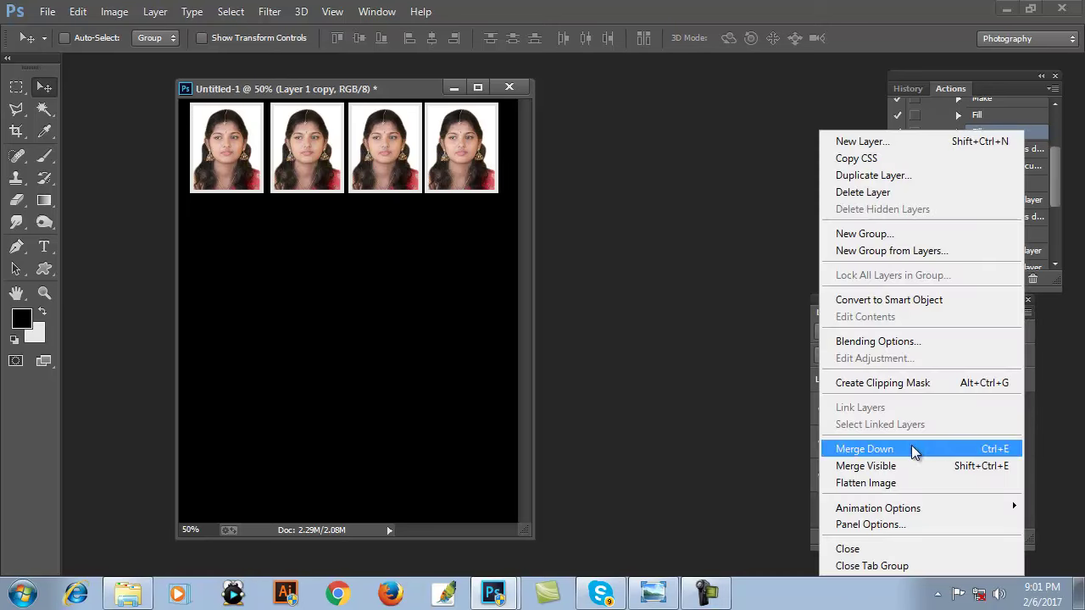
pyautogui.click(919, 451)
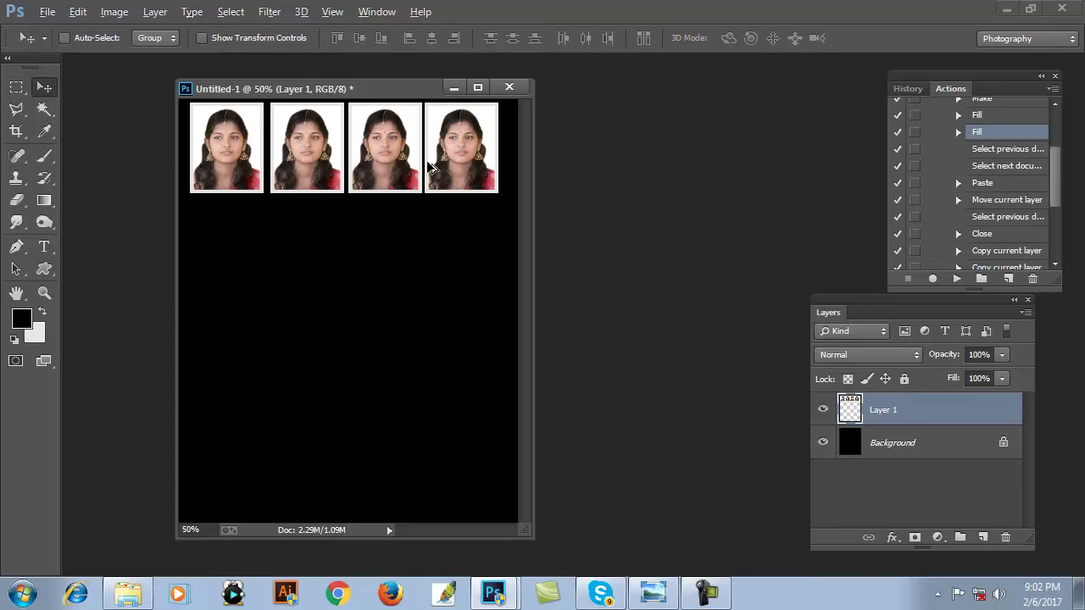
pyautogui.moveTo(397, 161)
pyautogui.mouseDown()
pyautogui.moveTo(390, 216)
pyautogui.moveTo(416, 352)
pyautogui.moveTo(414, 446)
pyautogui.mouseUp()
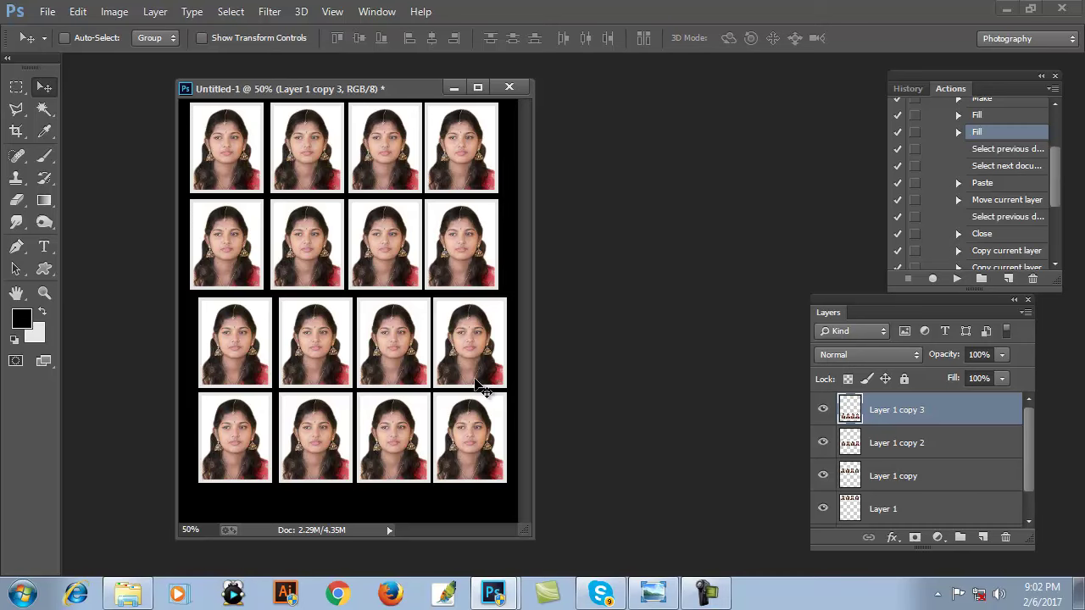
# Use Layer > Flatten Image to merge all photo rows into one Background layer
pyautogui.click(155, 12)
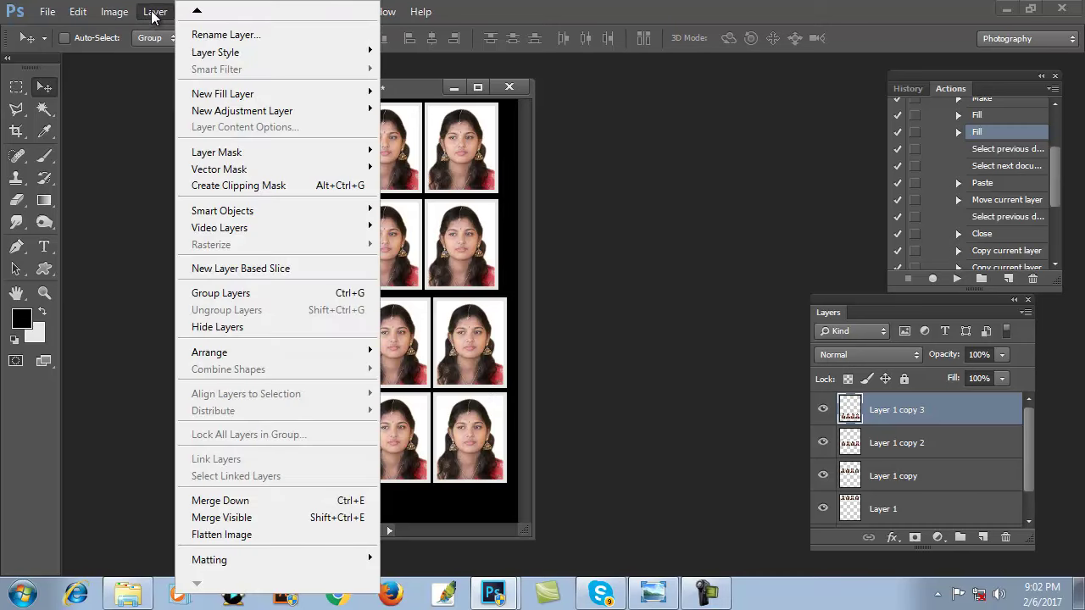
pyautogui.click(251, 535)
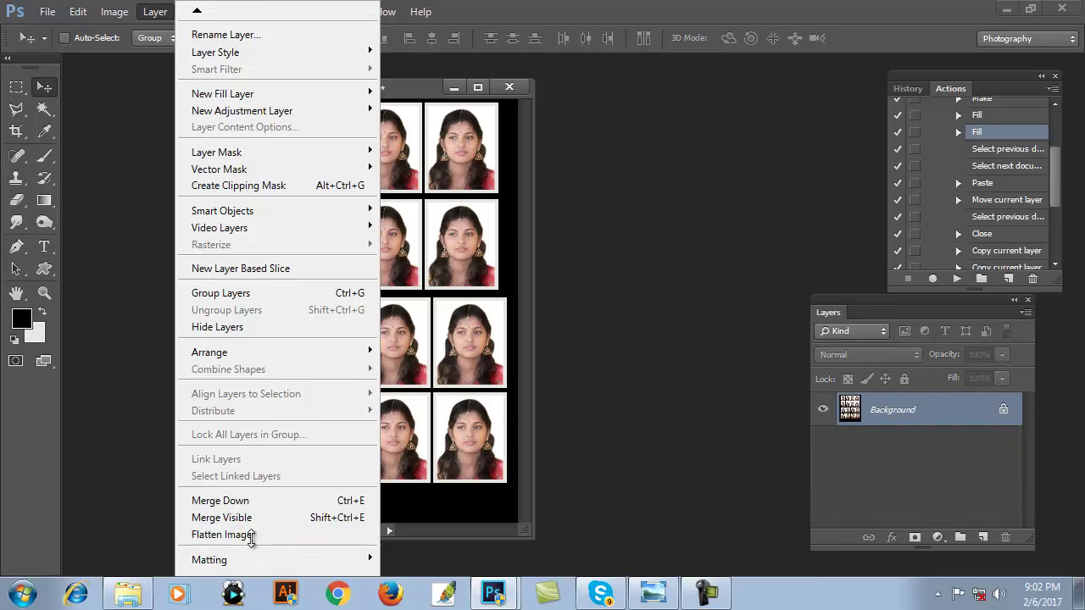